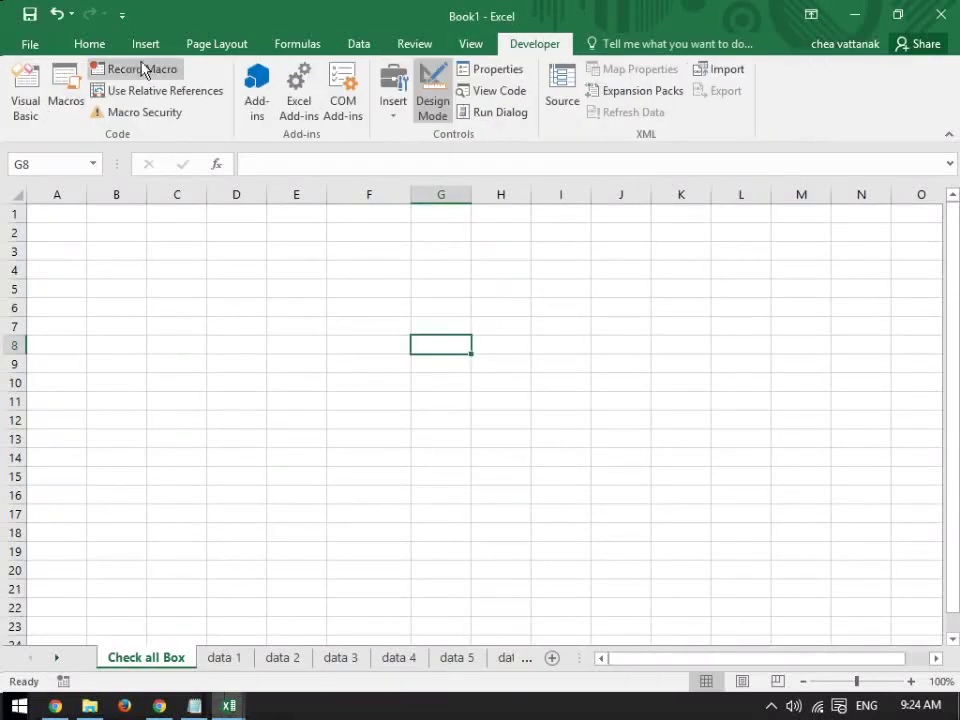
# - Tick Developer under Main Tabs in Excel Options' Customize Ribbon and apply it
pyautogui.click(30, 44)
pyautogui.click(65, 511)
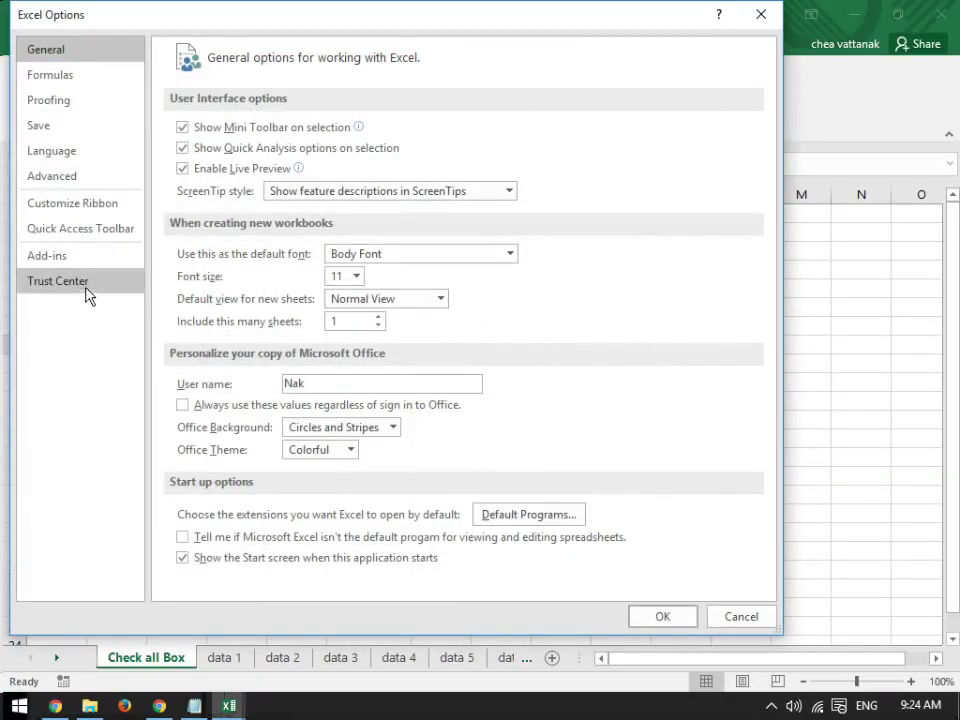
pyautogui.click(72, 204)
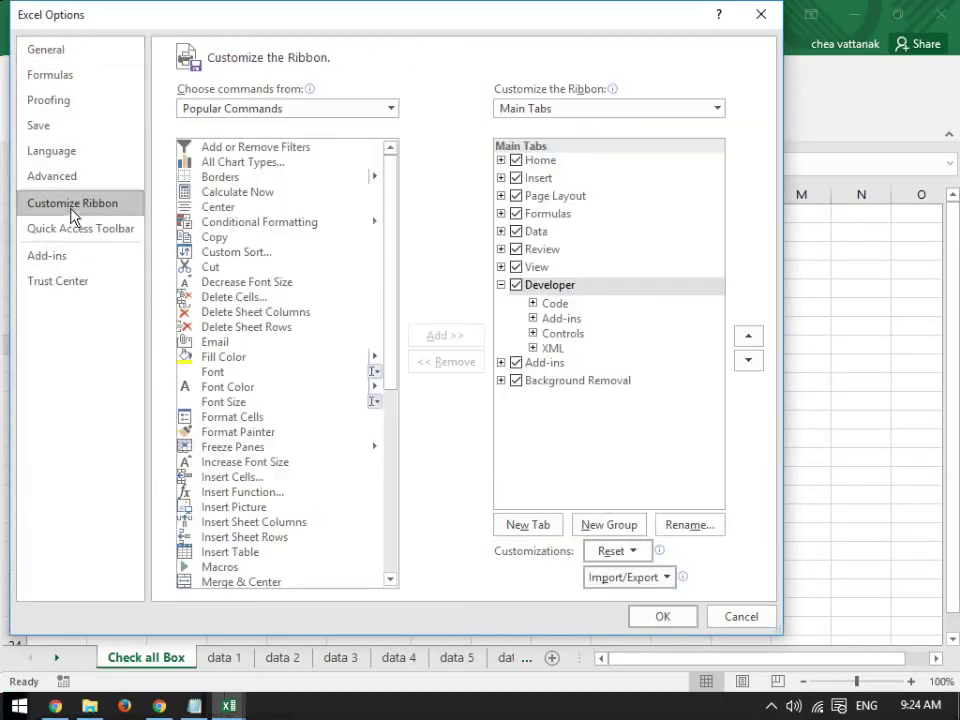
pyautogui.click(518, 286)
pyautogui.click(501, 285)
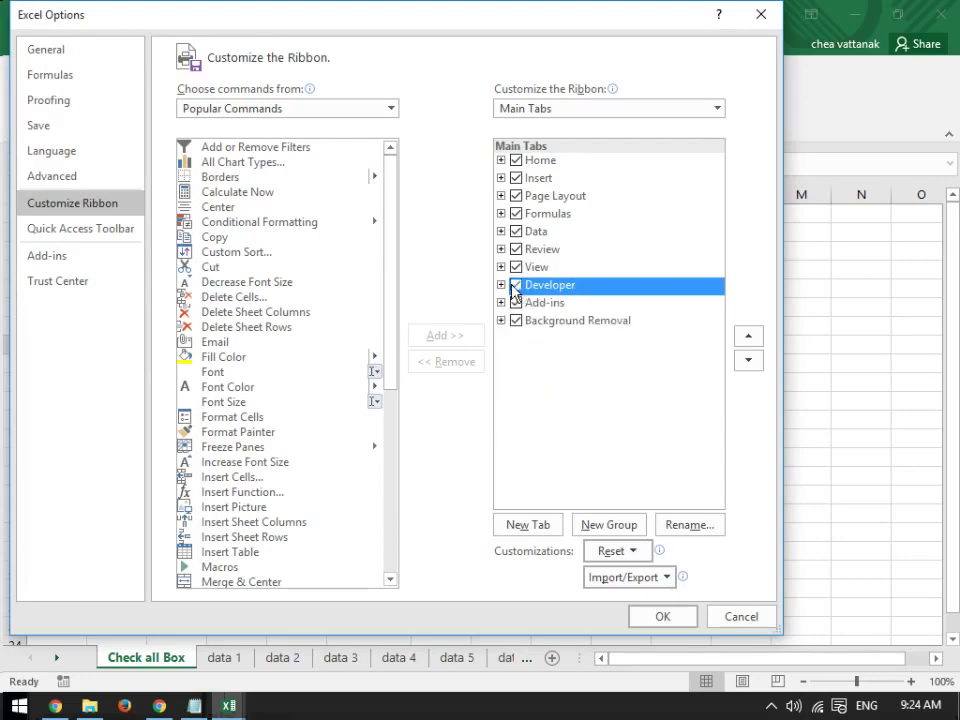
pyautogui.click(648, 616)
pyautogui.click(376, 258)
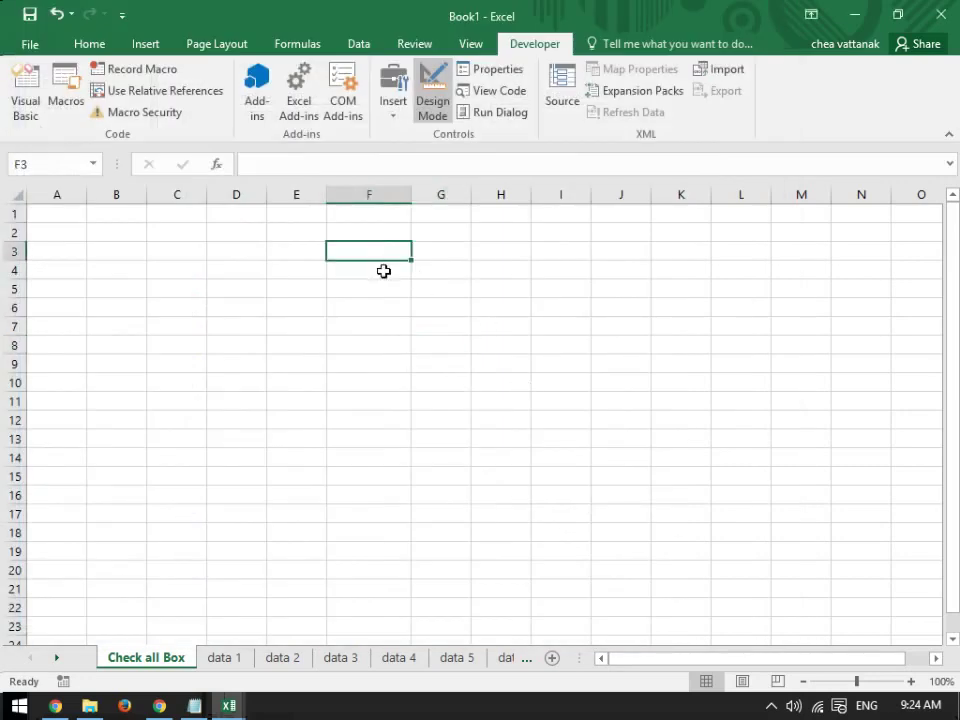
# - Insert an ActiveX check box near G3 and delete its CheckBox1 caption
pyautogui.click(394, 105)
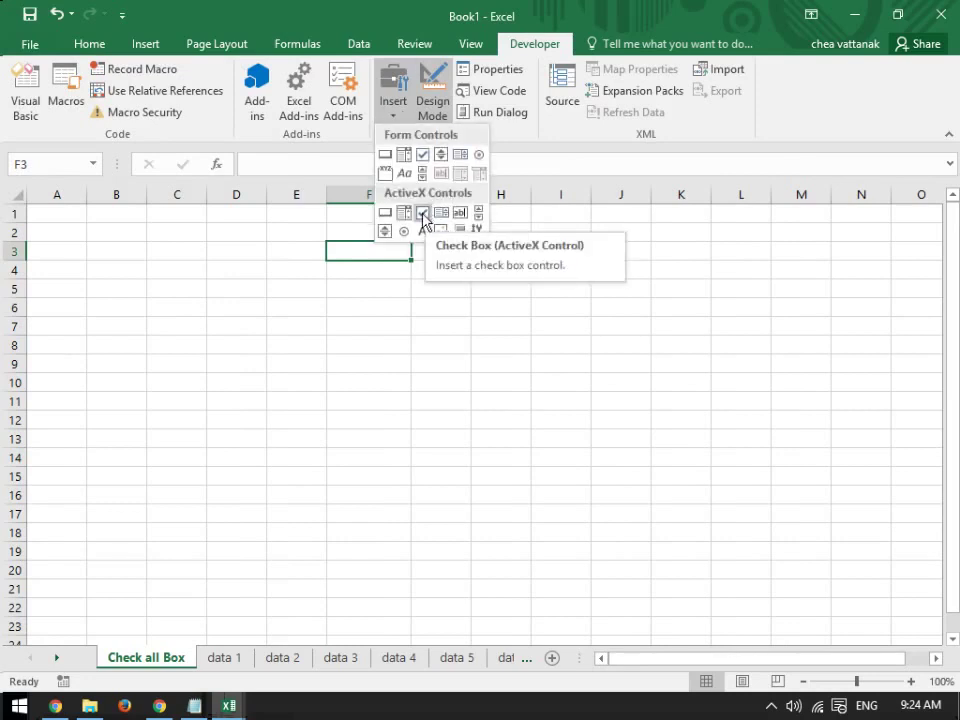
pyautogui.click(422, 215)
pyautogui.click(430, 253)
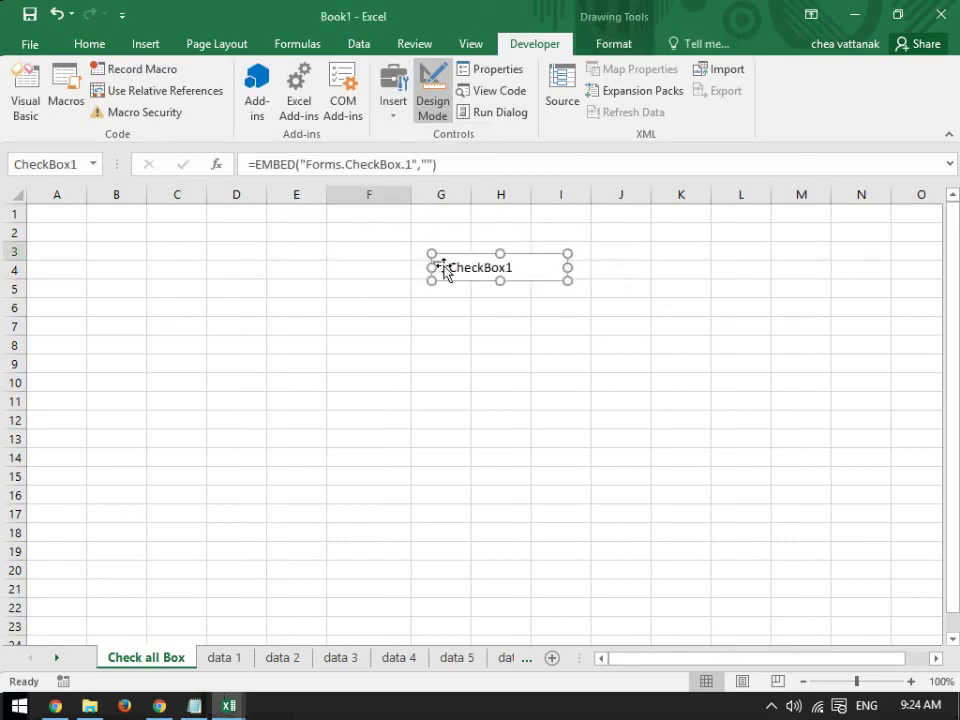
pyautogui.rightClick(491, 275)
pyautogui.click(666, 397)
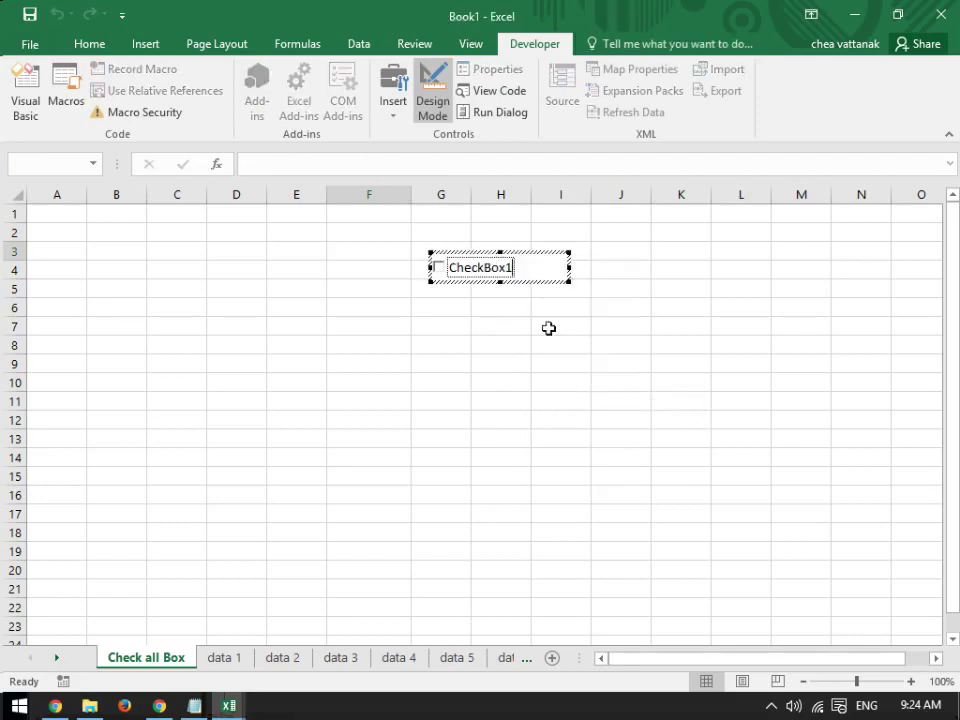
pyautogui.moveTo(512, 266); pyautogui.dragTo(407, 266)
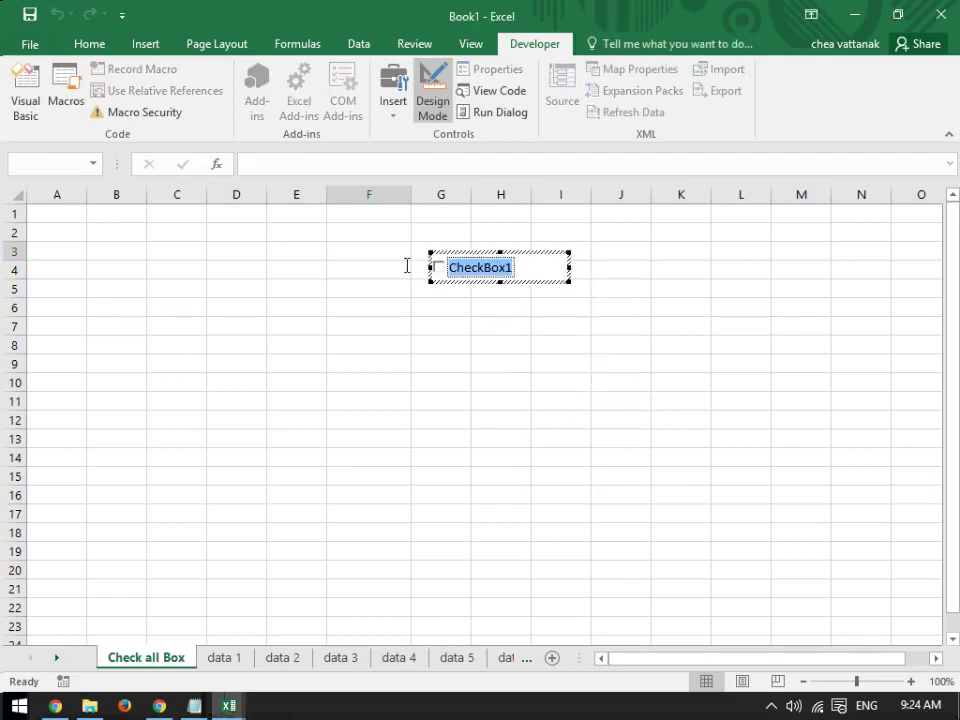
pyautogui.press('BackSpace')
pyautogui.click(555, 303)
# - Shrink the check box to its square, move it into G3, and exit design mode
pyautogui.click(467, 273)
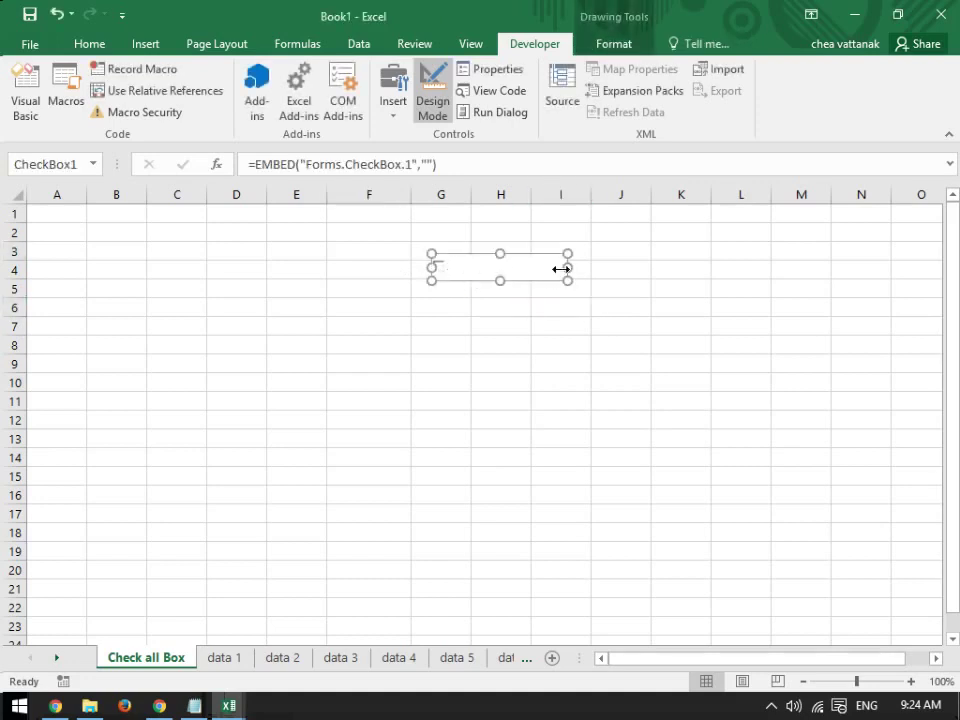
pyautogui.moveTo(561, 270); pyautogui.dragTo(449, 270)
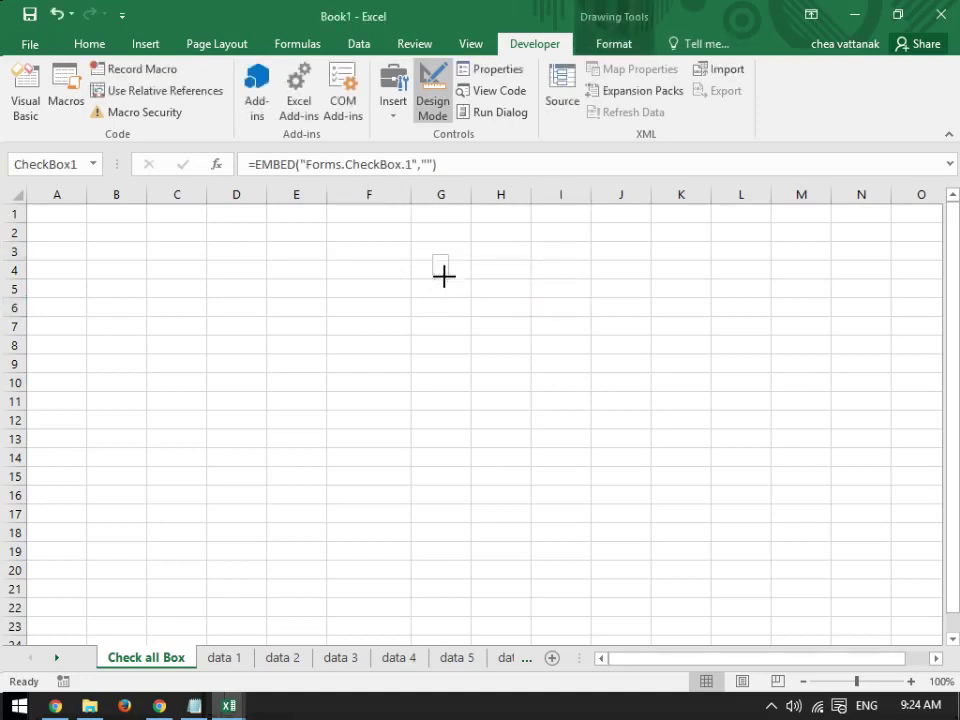
pyautogui.click(442, 266)
pyautogui.click(454, 287)
pyautogui.rightClick(439, 261)
pyautogui.click(453, 247)
pyautogui.moveTo(437, 264); pyautogui.dragTo(436, 247)
pyautogui.click(493, 284)
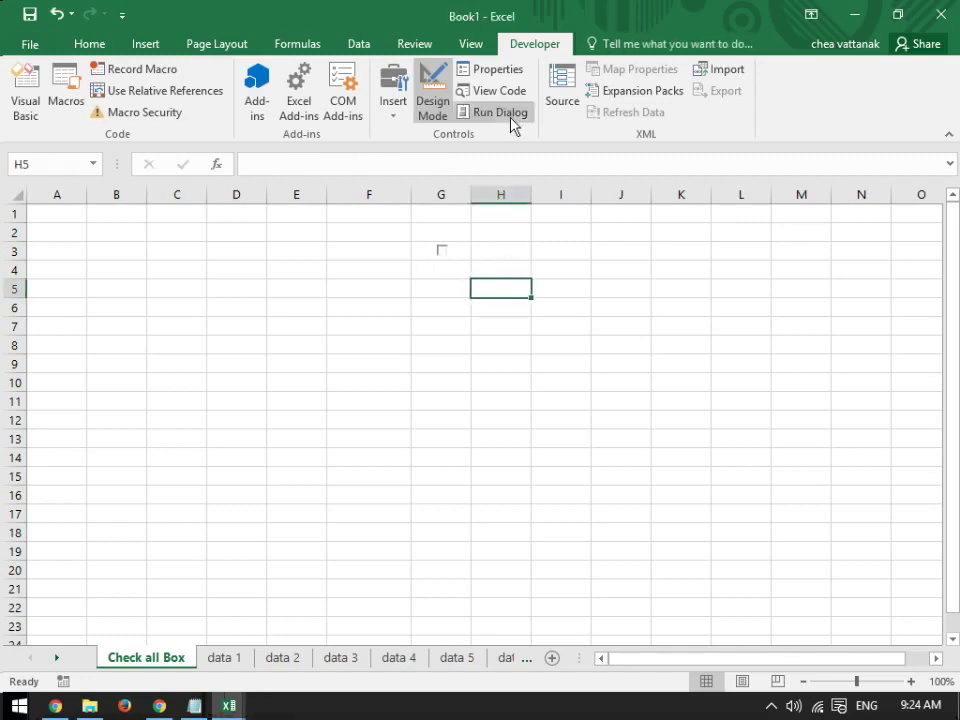
pyautogui.click(433, 96)
# - Test-tick the check box, return to design mode, and label F3 'Check all box'
pyautogui.click(415, 304)
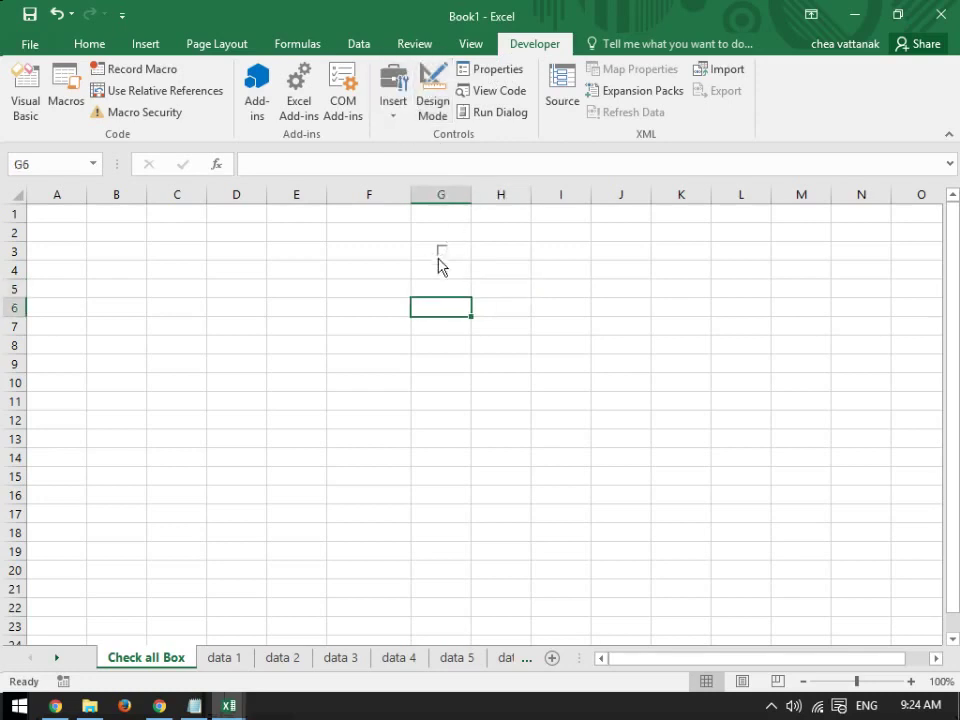
pyautogui.click(441, 251)
pyautogui.click(433, 100)
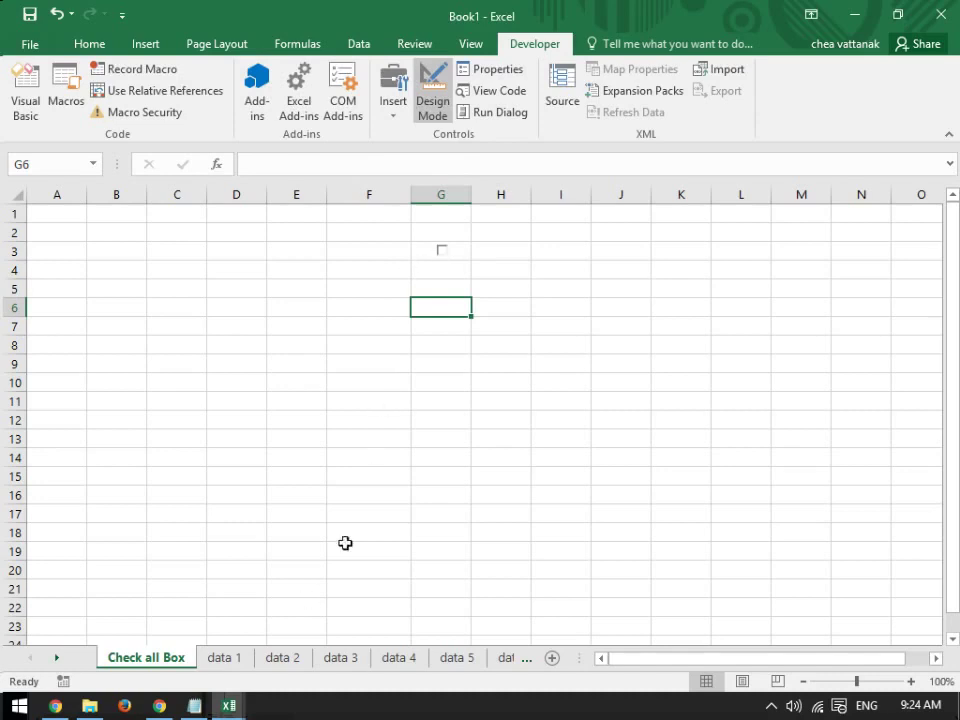
pyautogui.click(369, 252)
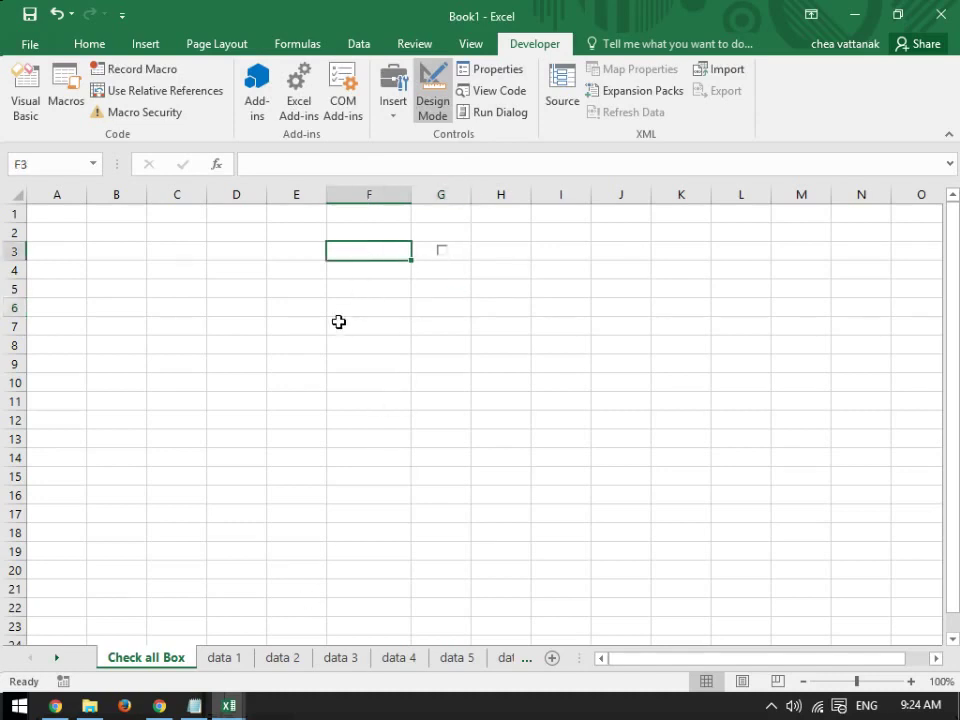
pyautogui.write('Chea')
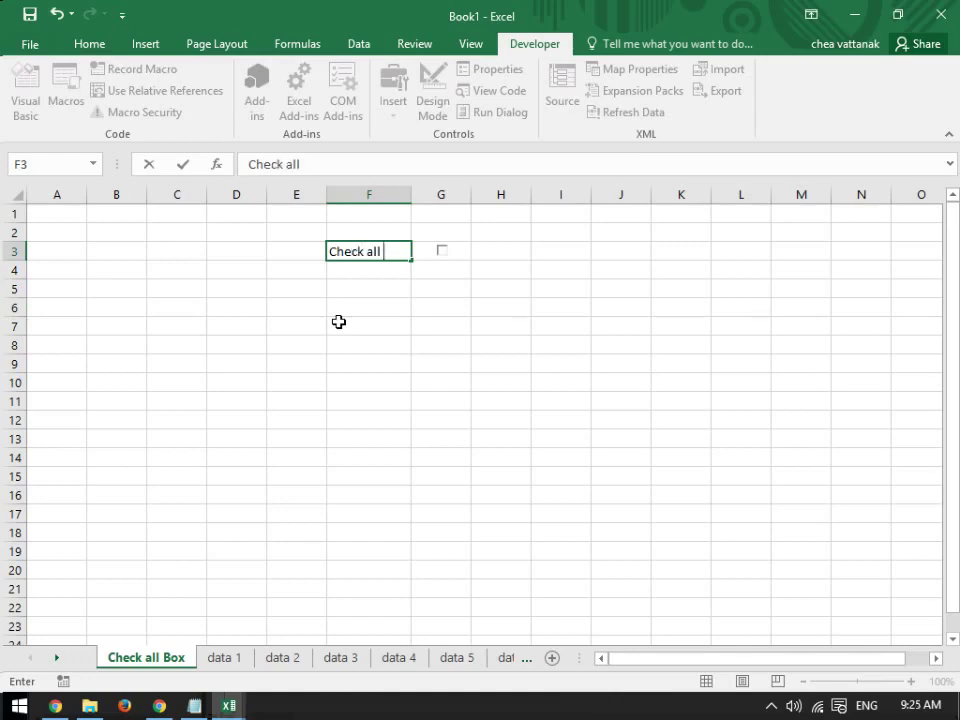
pyautogui.write('box')
pyautogui.click(339, 321)
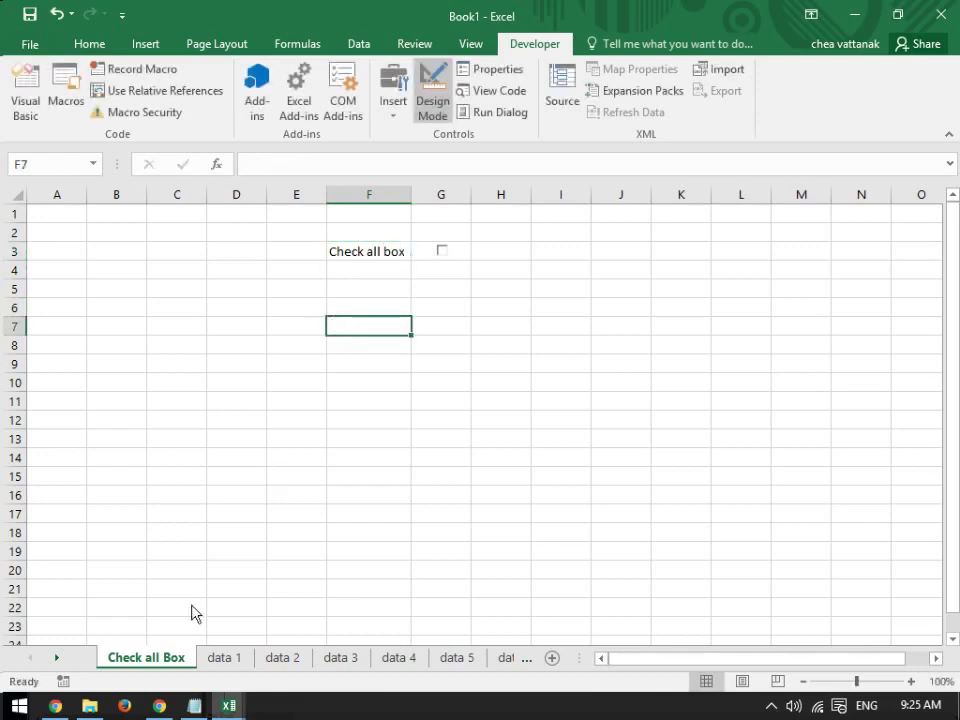
# - Look through the data 1 to data 6 sheets, then return to Check all Box
pyautogui.click(224, 657)
pyautogui.click(282, 657)
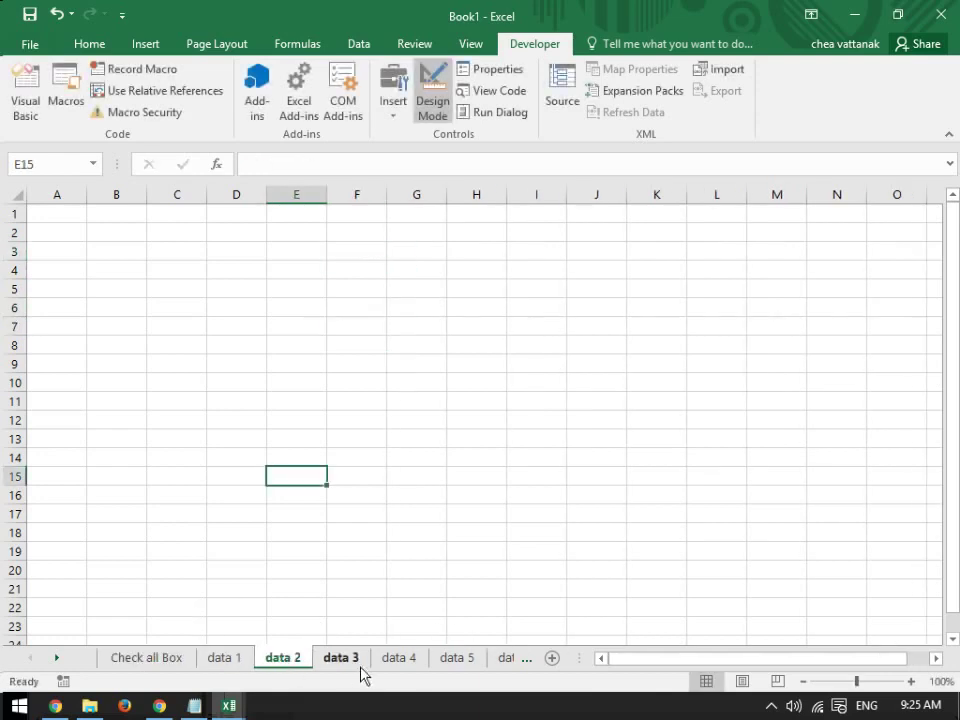
pyautogui.click(340, 657)
pyautogui.click(398, 657)
pyautogui.click(457, 657)
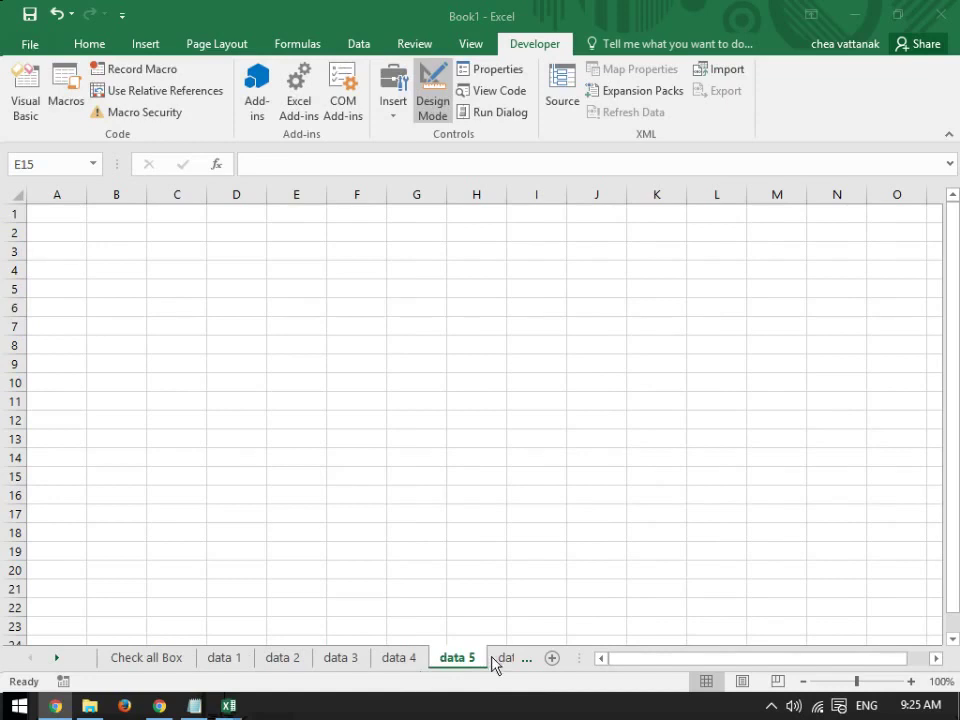
pyautogui.click(506, 658)
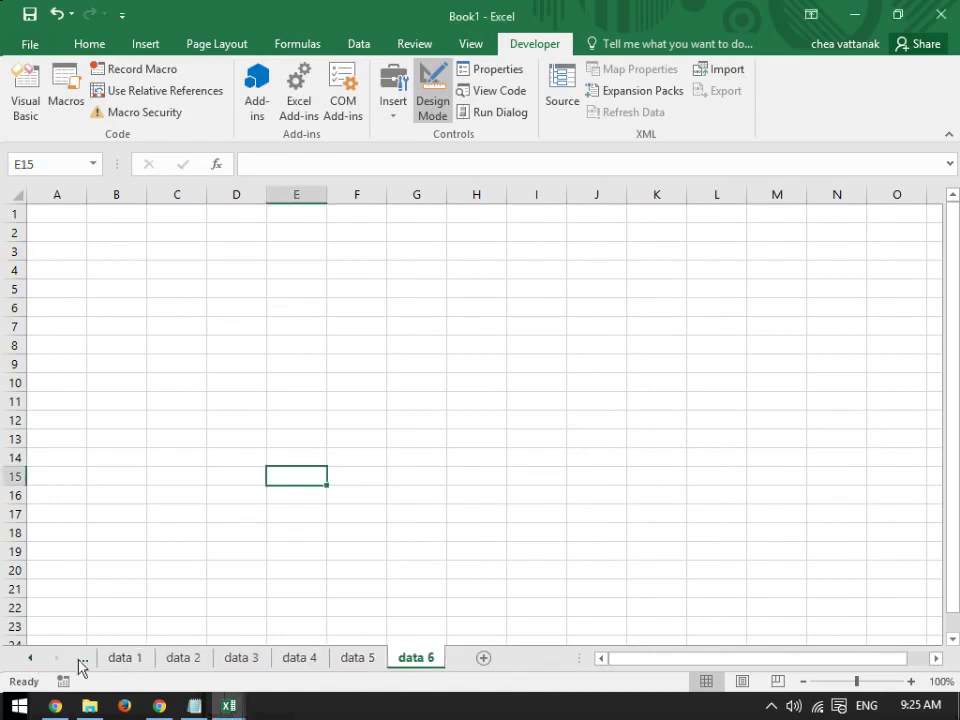
pyautogui.click(82, 665)
pyautogui.click(86, 666)
# - Enter 'Data 1' in F4 and fill Data 2 through Data 6 down to F9
pyautogui.click(362, 268)
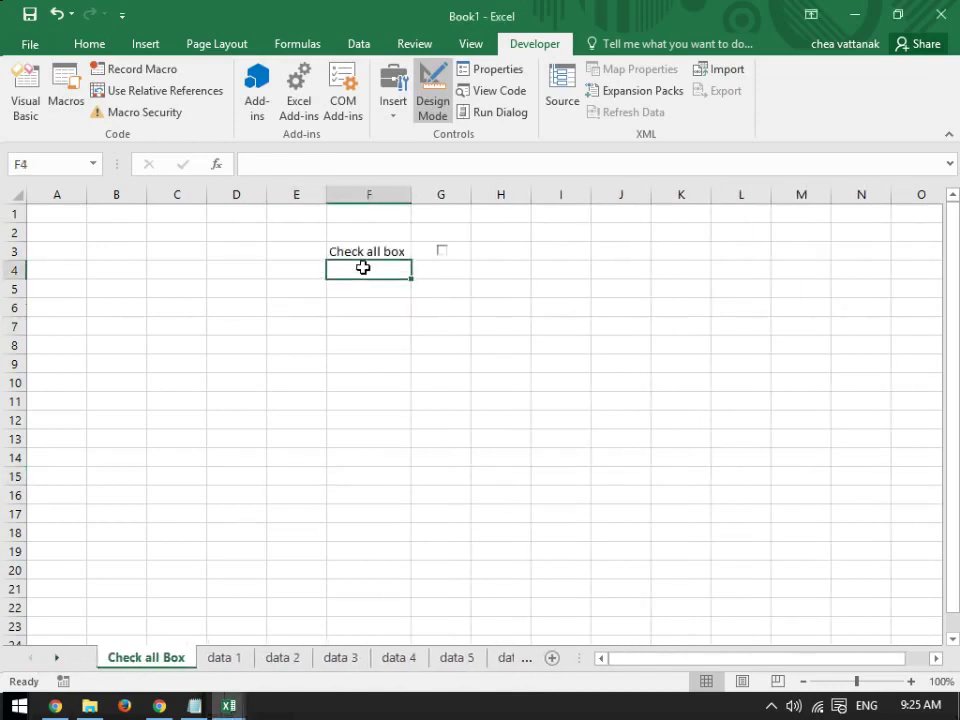
pyautogui.write('Data 1')
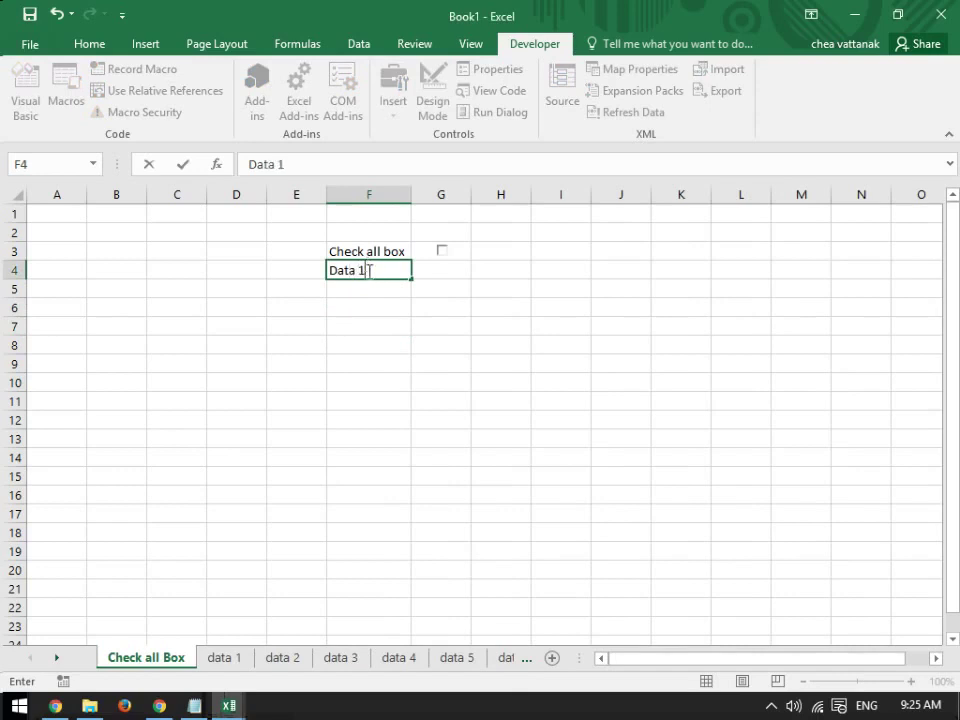
pyautogui.press('Return')
pyautogui.click(401, 274)
pyautogui.moveTo(409, 280); pyautogui.dragTo(407, 371)
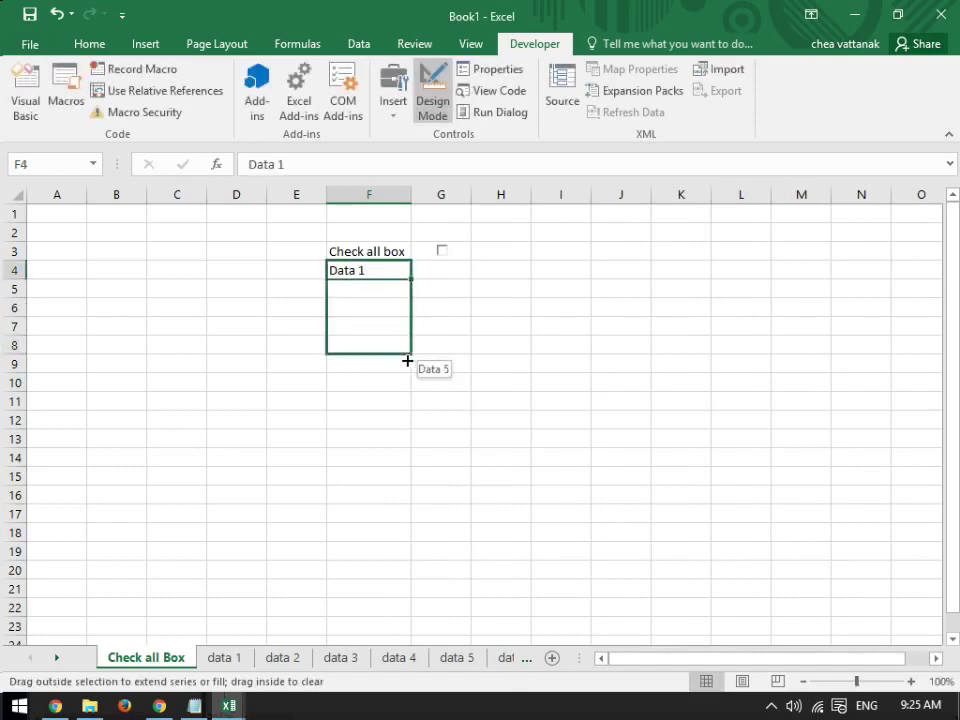
pyautogui.click(476, 255)
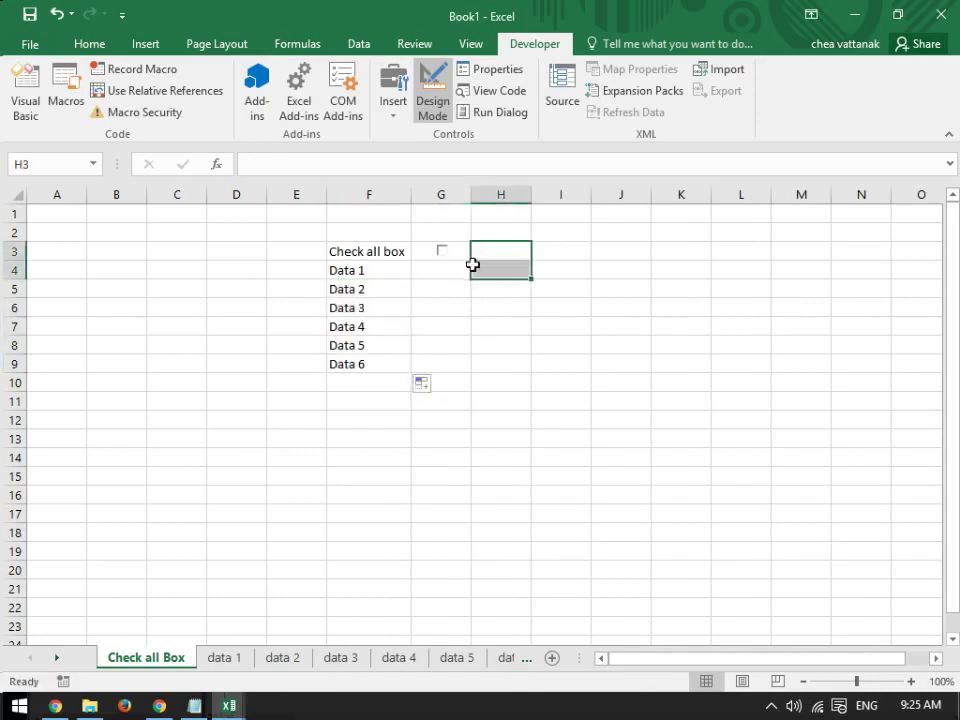
# - Copy the G3 check box and paste copies into G4:G9
pyautogui.click(461, 251)
pyautogui.hotkey('ctrl', 'c')
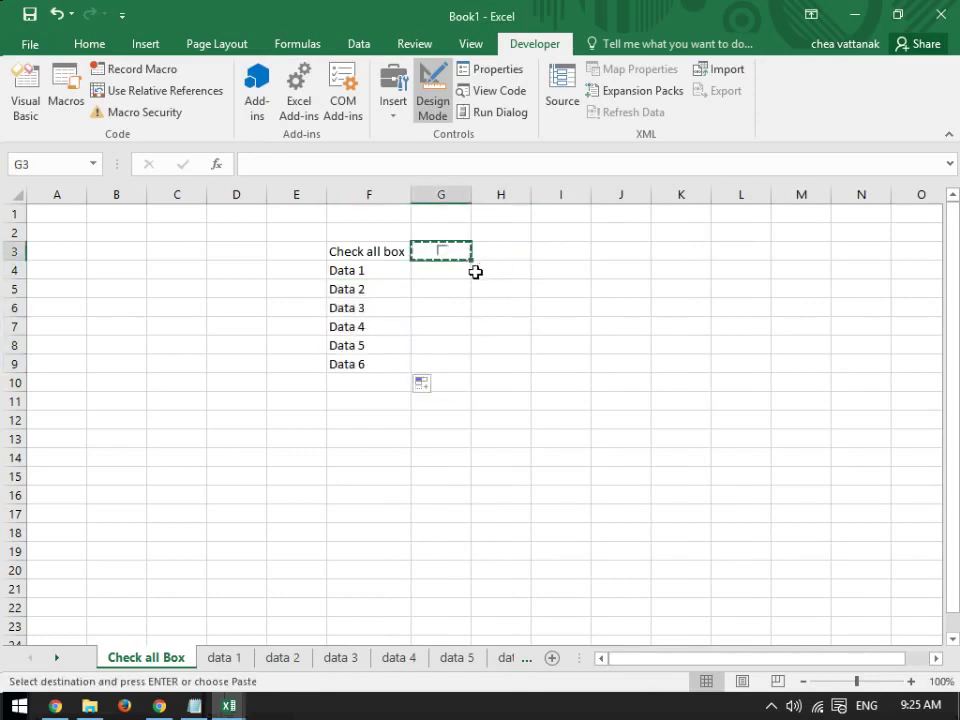
pyautogui.moveTo(450, 272); pyautogui.dragTo(450, 362)
pyautogui.rightClick(447, 335)
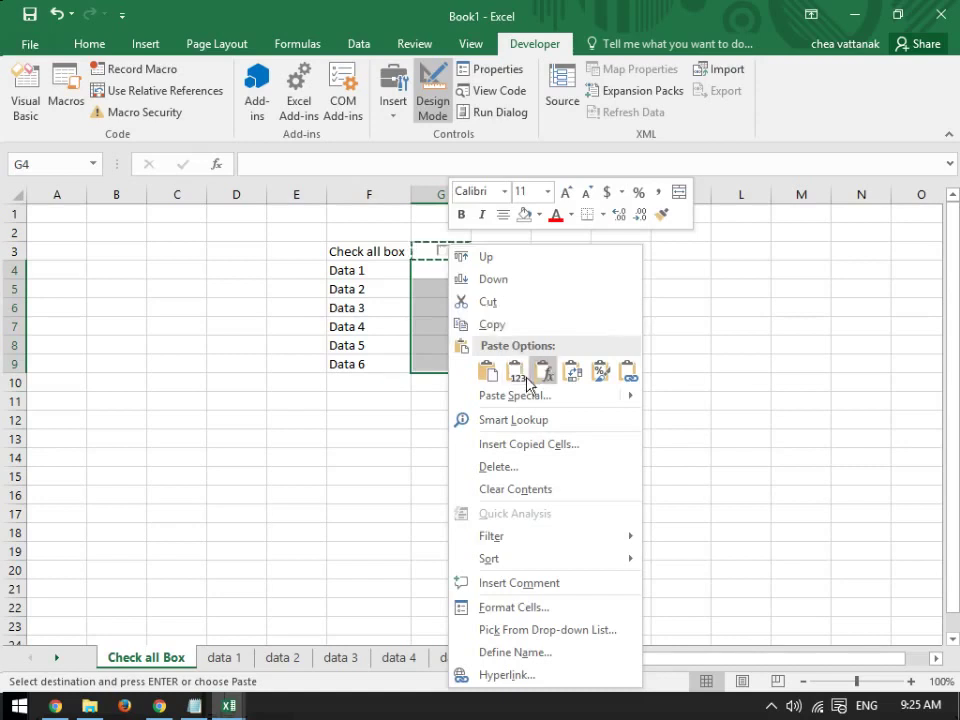
pyautogui.click(487, 376)
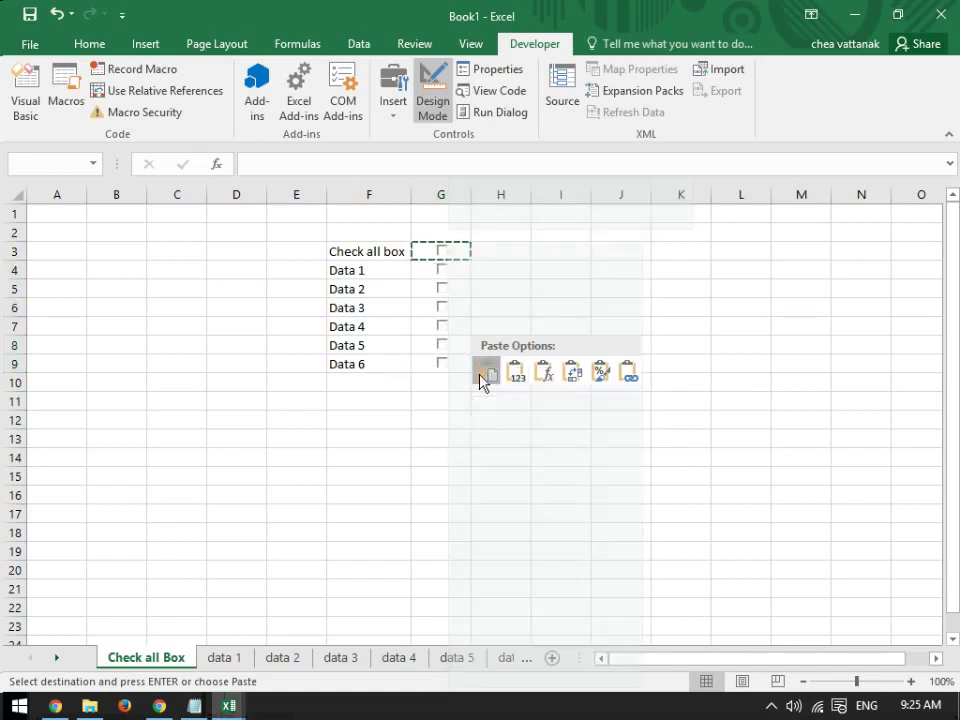
pyautogui.click(395, 418)
pyautogui.click(529, 309)
pyautogui.click(486, 268)
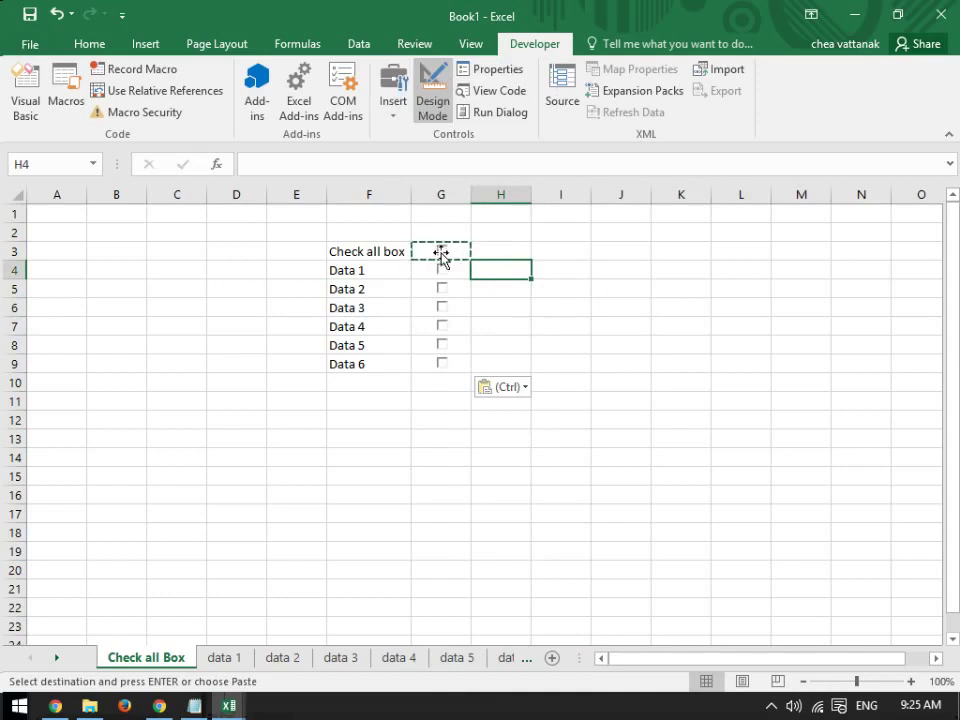
pyautogui.click(443, 258)
# - Check the (Name) property of the G3, Data 1 and Data 2 checkboxes in Properties
pyautogui.rightClick(441, 253)
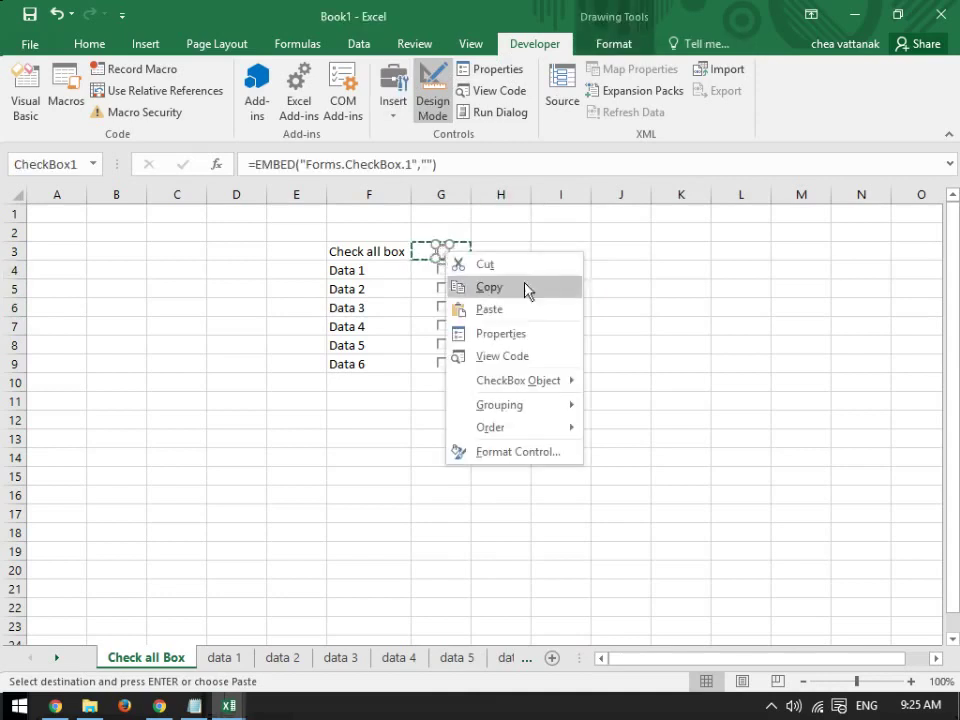
pyautogui.click(538, 336)
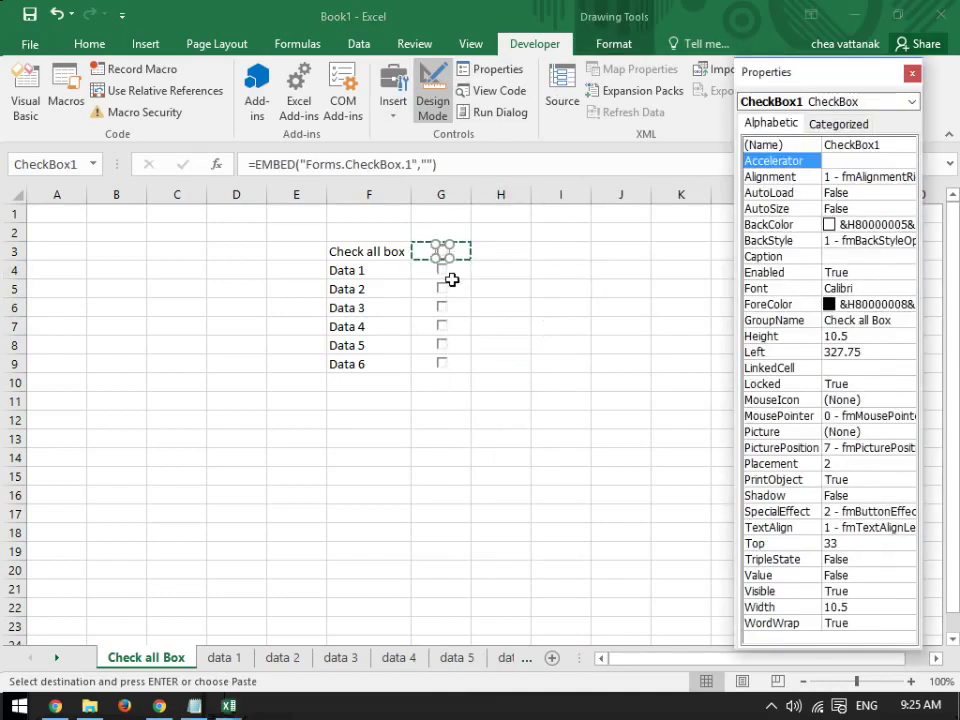
pyautogui.click(877, 145)
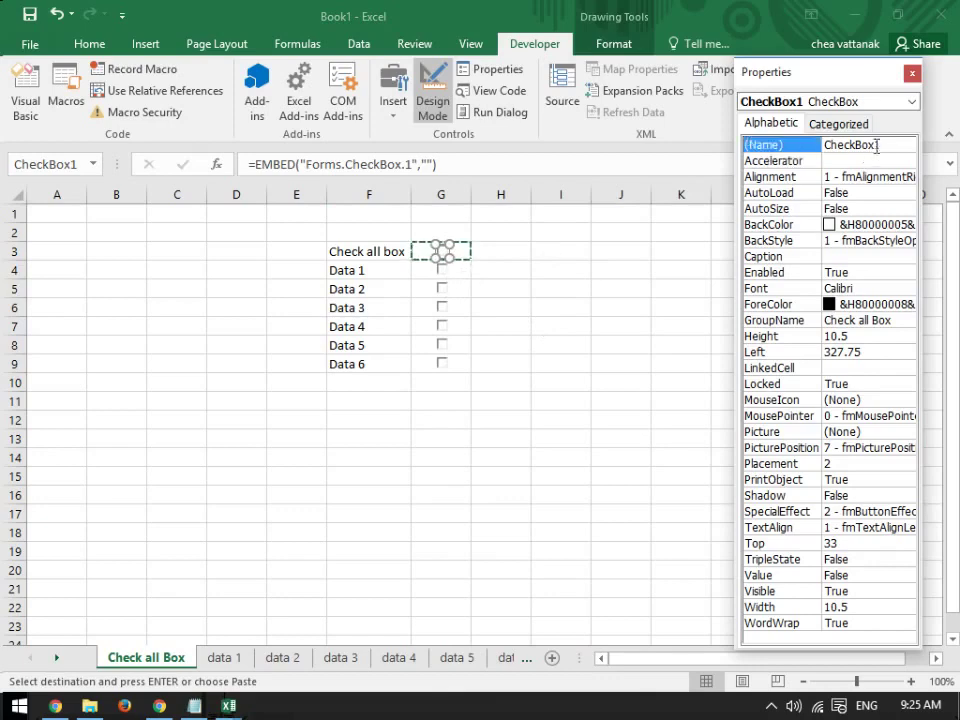
pyautogui.click(441, 271)
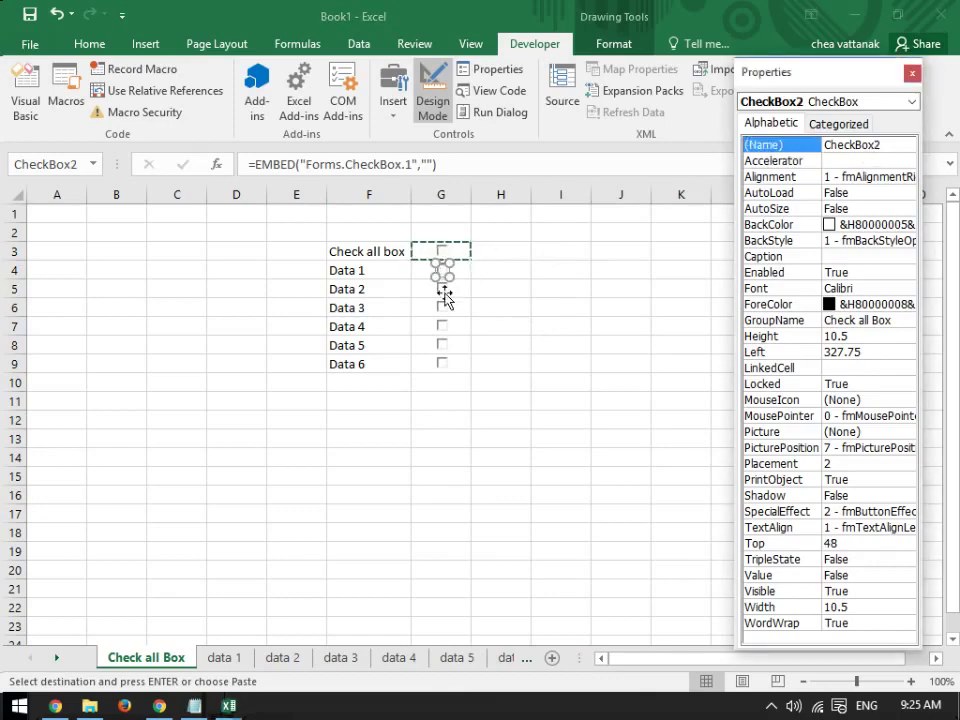
pyautogui.click(442, 289)
pyautogui.click(862, 145)
pyautogui.click(493, 254)
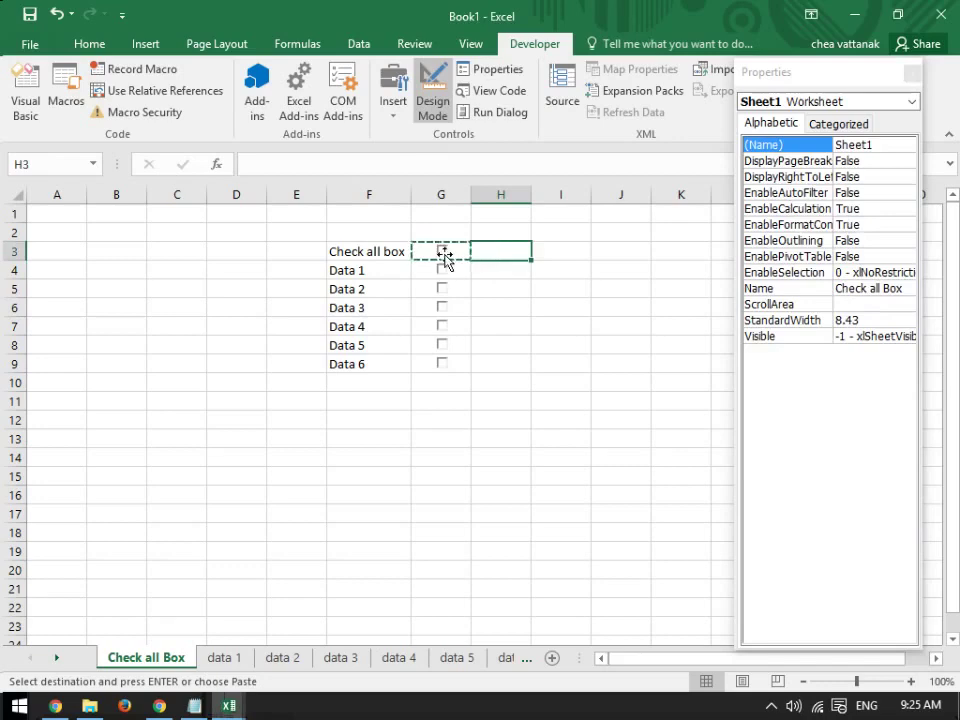
# - Open View Code for the Check all box checkbox, CheckBox1
pyautogui.click(452, 252)
pyautogui.rightClick(444, 254)
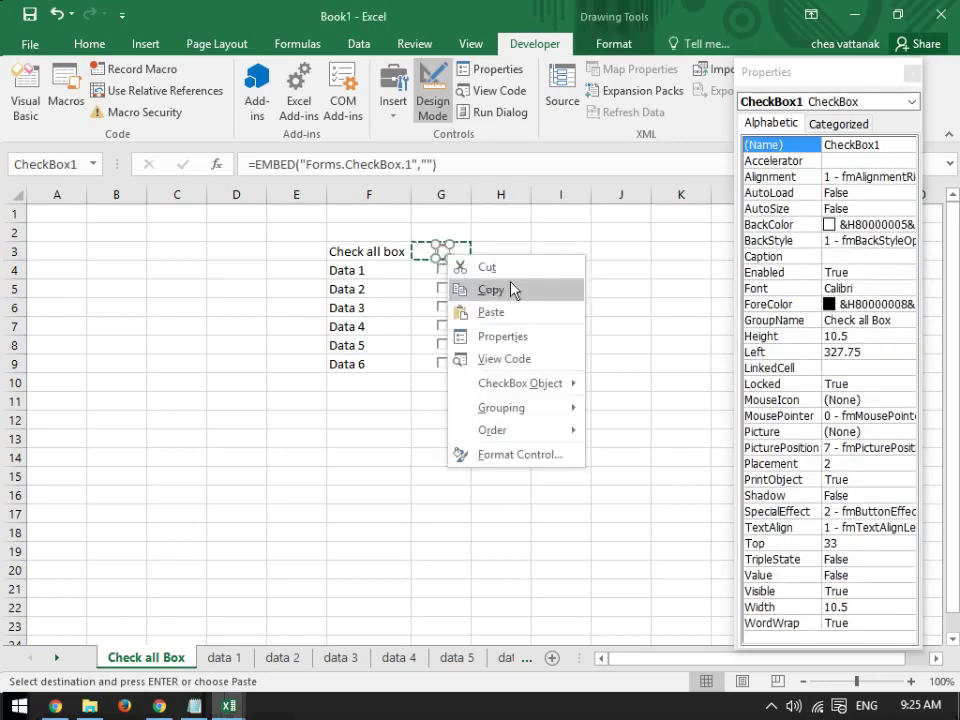
pyautogui.click(502, 360)
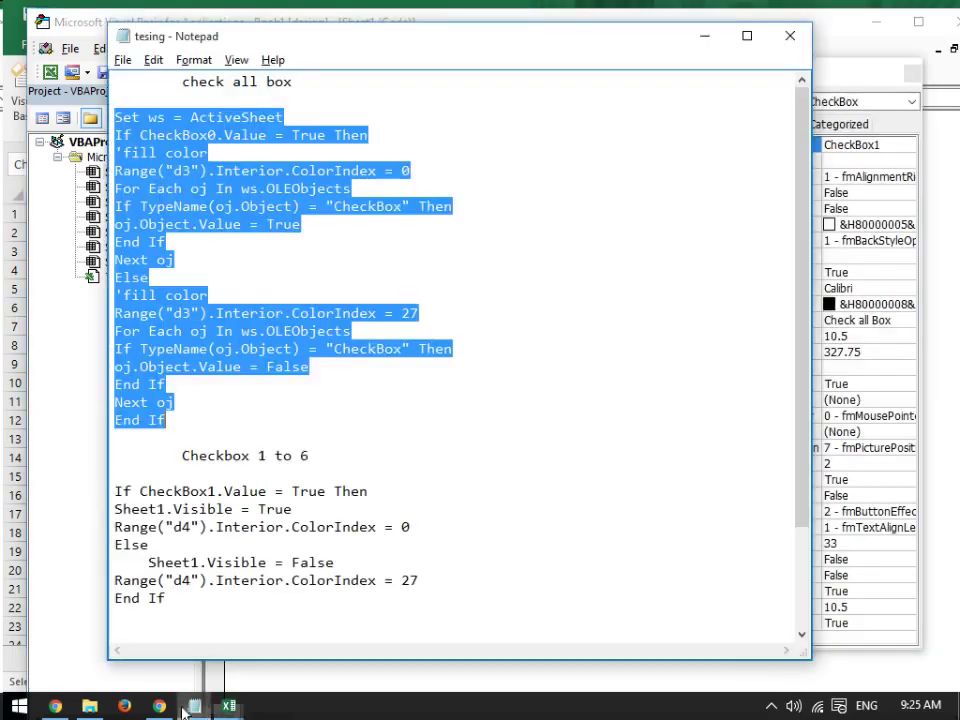
# - Copy the check-all code from Notepad and paste it into CheckBox1_Click
pyautogui.hotkey('alt', 'Tab')
pyautogui.rightClick(147, 212)
pyautogui.click(199, 268)
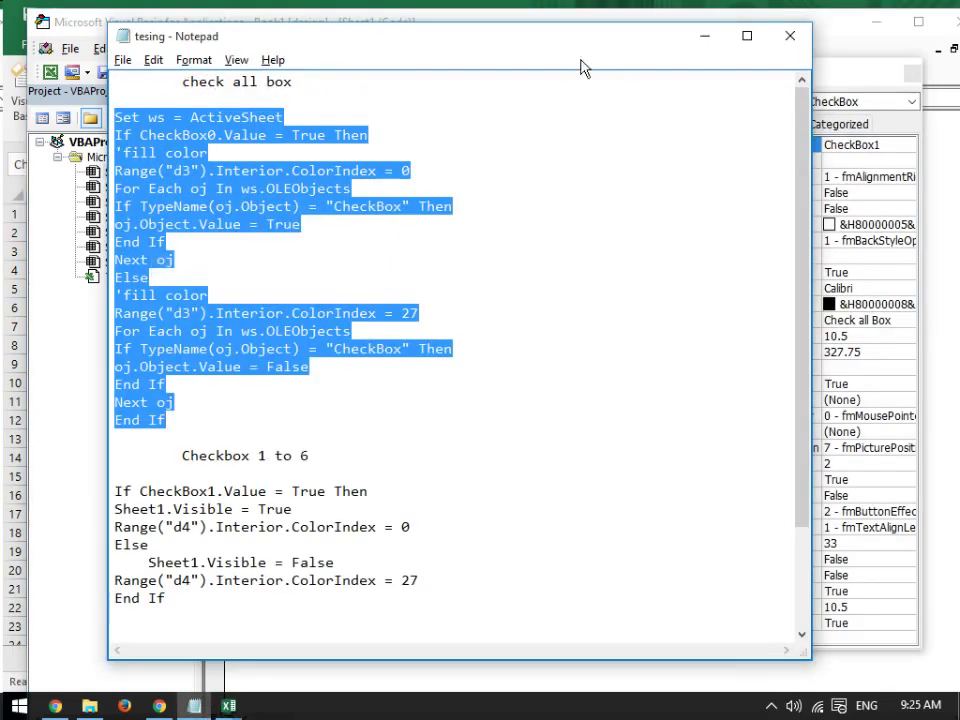
pyautogui.click(528, 20)
pyautogui.rightClick(266, 141)
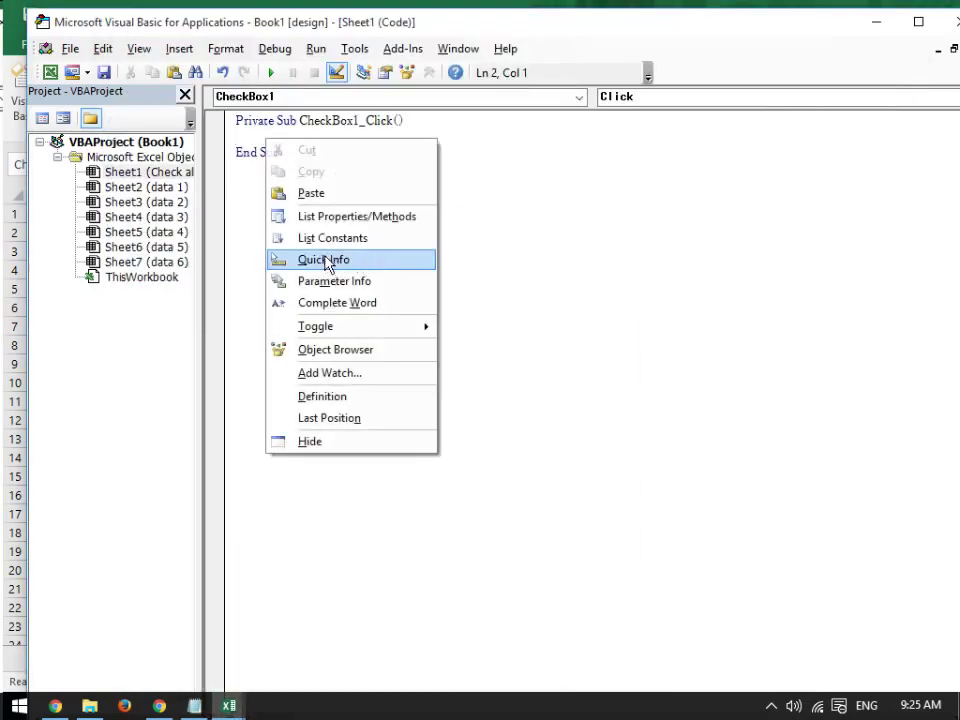
pyautogui.click(308, 194)
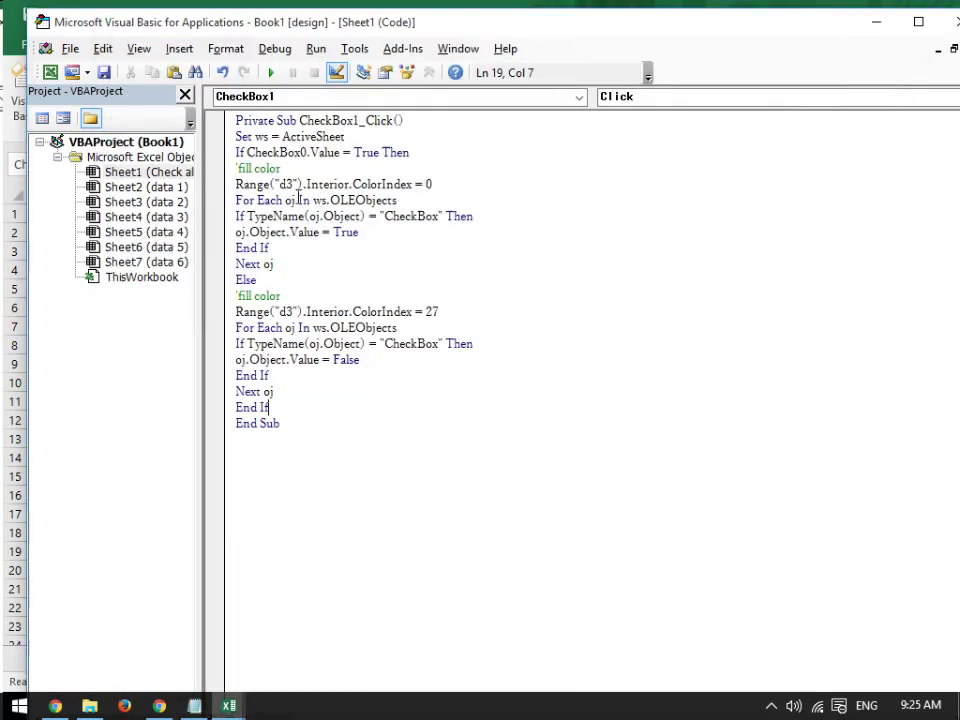
# - Change the CheckBox0 reference in the pasted code to CheckBox1
pyautogui.click(360, 120)
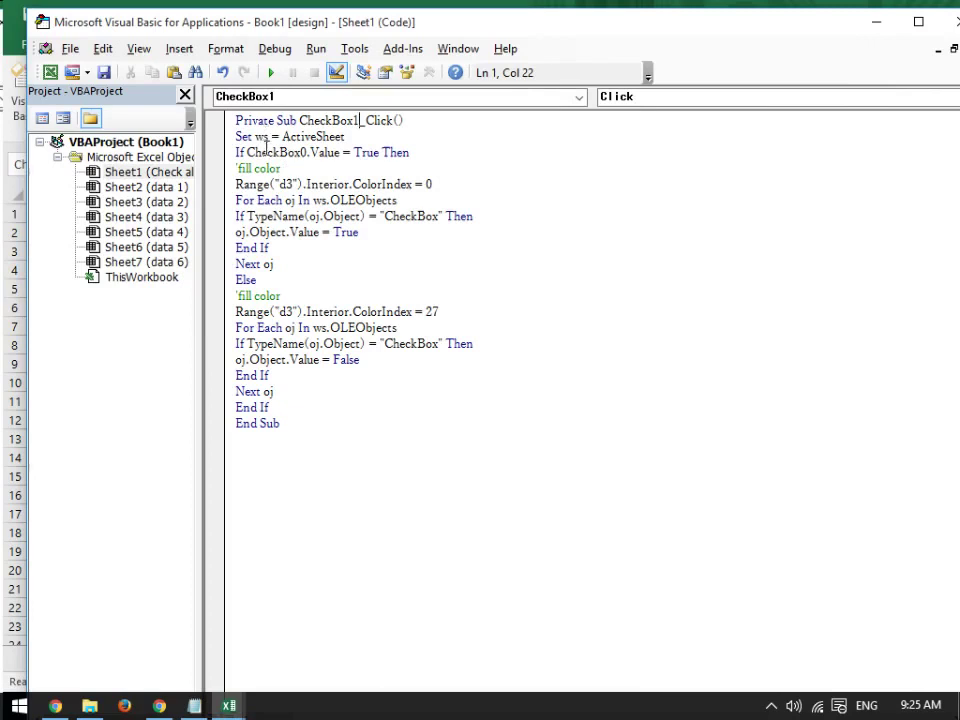
pyautogui.click(307, 152)
pyautogui.press('BackSpace')
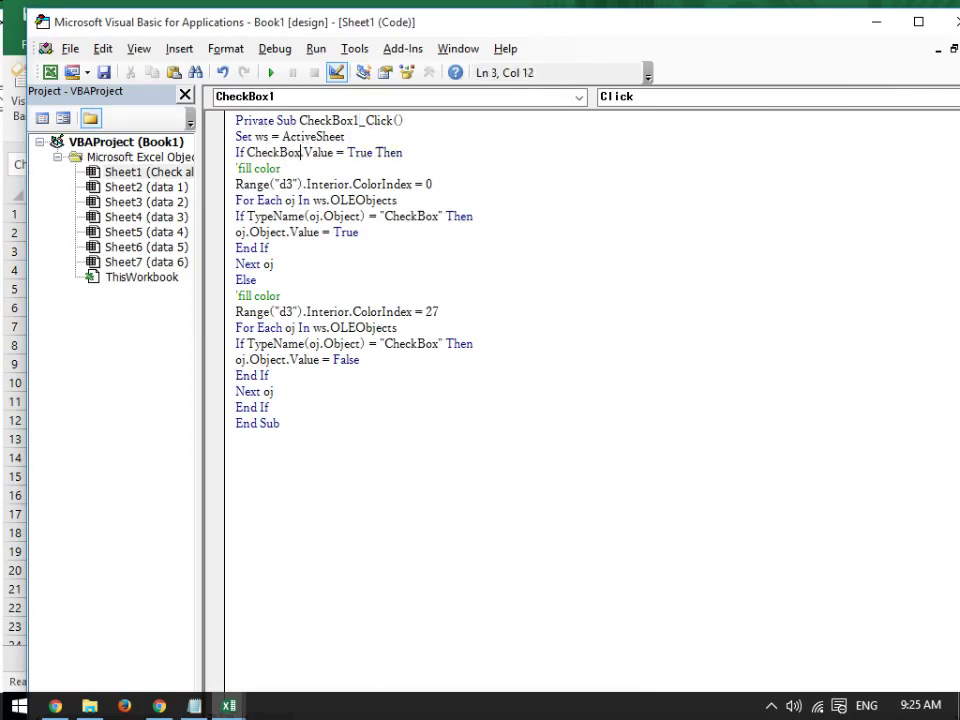
pyautogui.write('1')
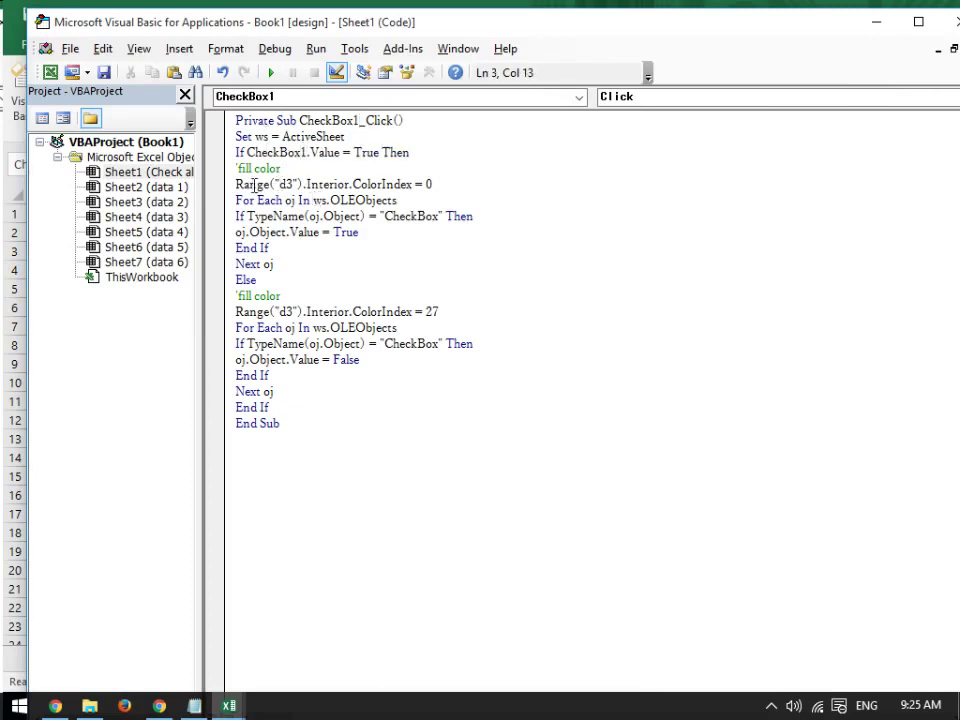
pyautogui.moveTo(300, 184); pyautogui.dragTo(271, 184)
pyautogui.click(283, 184)
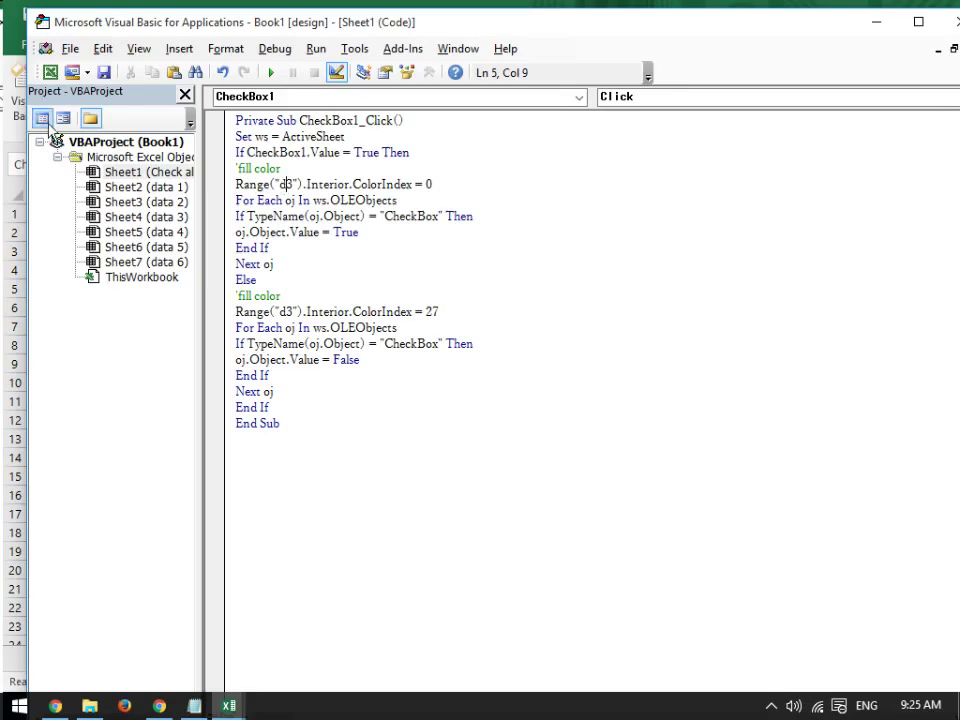
# - Confirm in Excel that the Check all box sits in G3, then reopen its code
pyautogui.click(47, 73)
pyautogui.press('Escape')
pyautogui.click(456, 248)
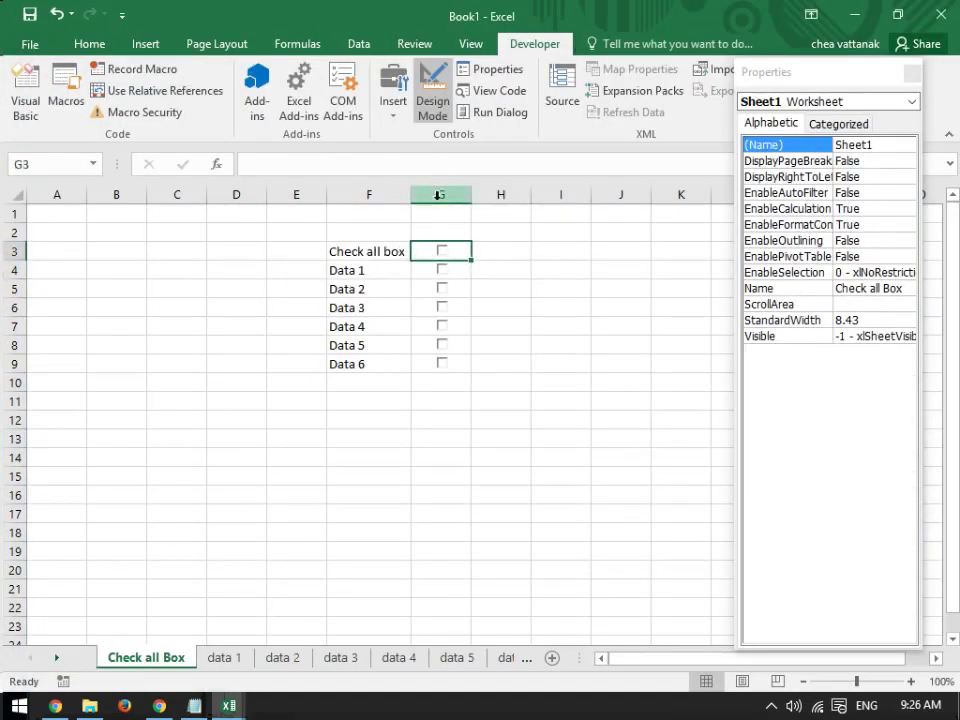
pyautogui.click(445, 254)
pyautogui.rightClick(441, 254)
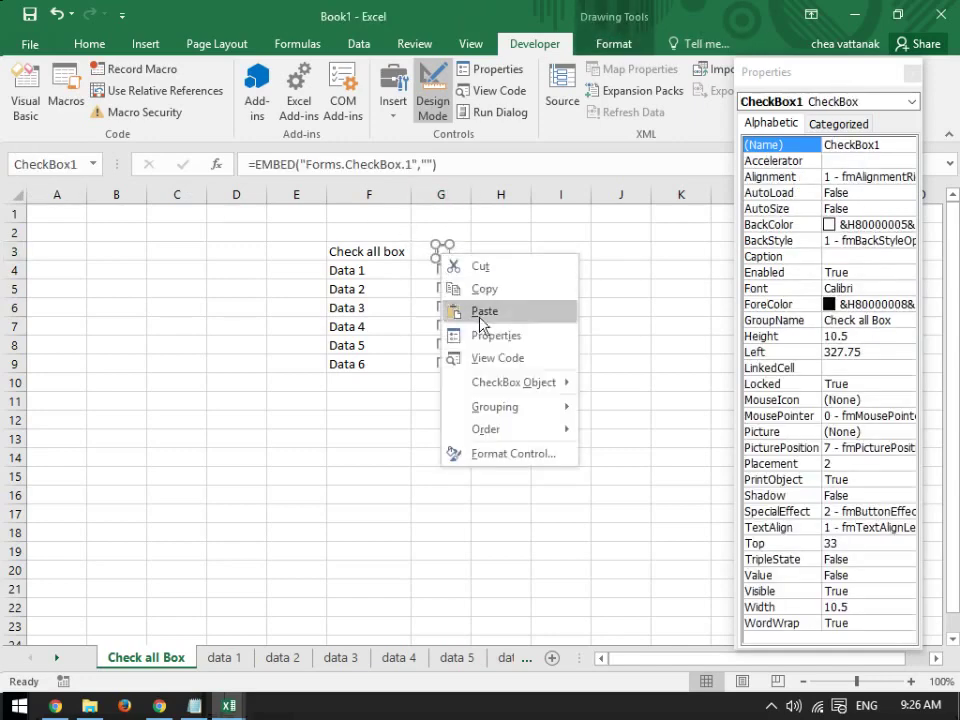
pyautogui.click(490, 357)
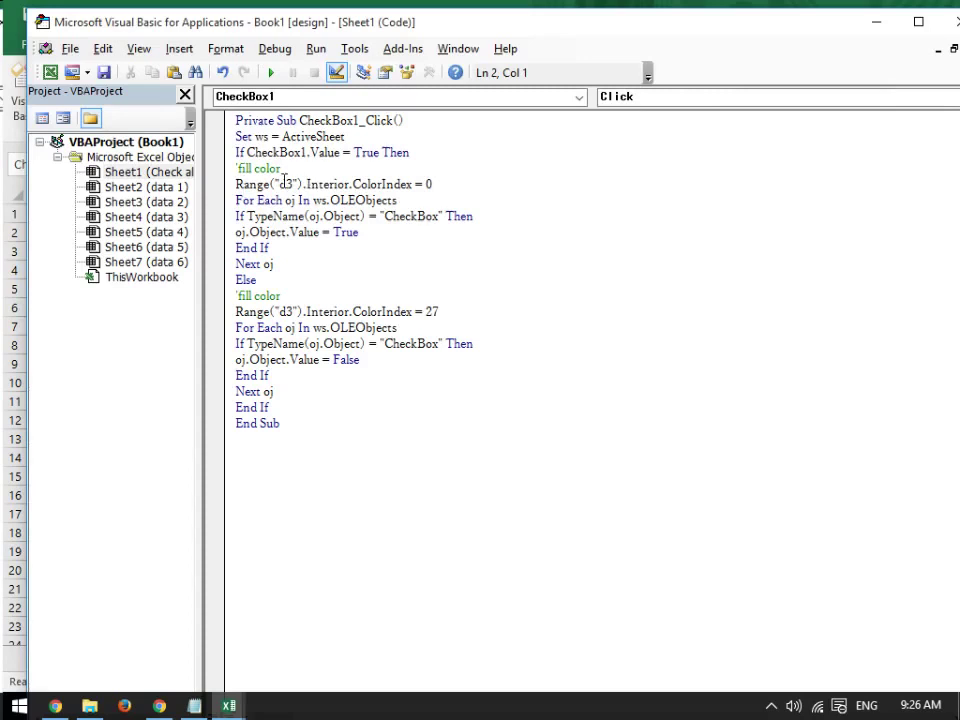
# - Change both Range("d3") references to g3, exit design mode, and return to Excel
pyautogui.click(291, 185)
pyautogui.press('Left')
pyautogui.press('BackSpace')
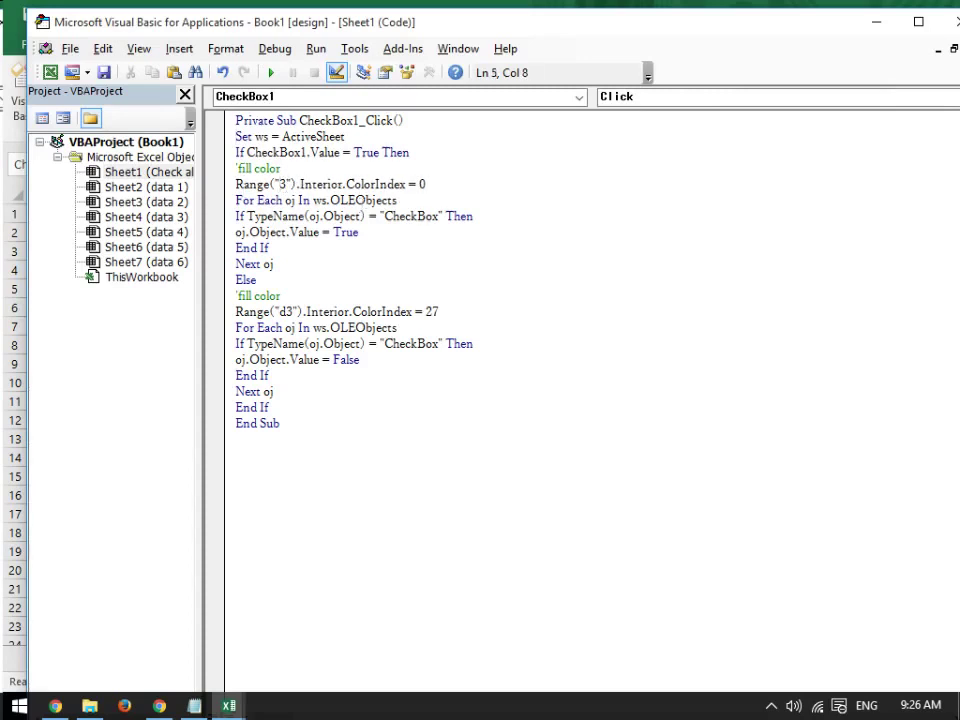
pyautogui.write('g')
pyautogui.click(285, 200)
pyautogui.click(287, 311)
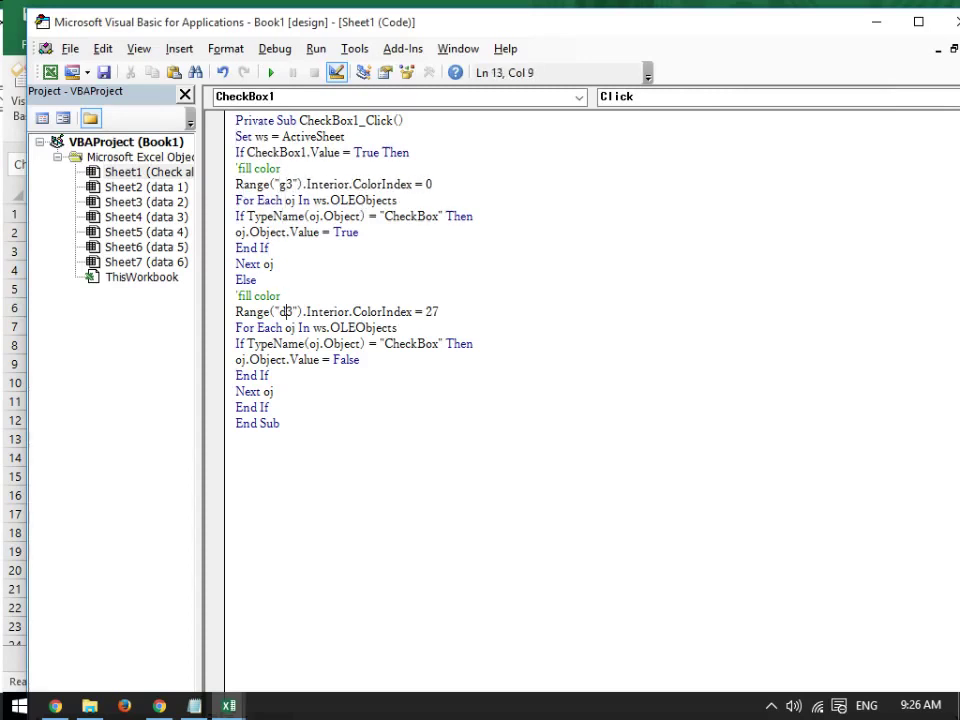
pyautogui.press('BackSpace')
pyautogui.write('g')
pyautogui.press('Up')
pyautogui.press('Up')
pyautogui.click(270, 72)
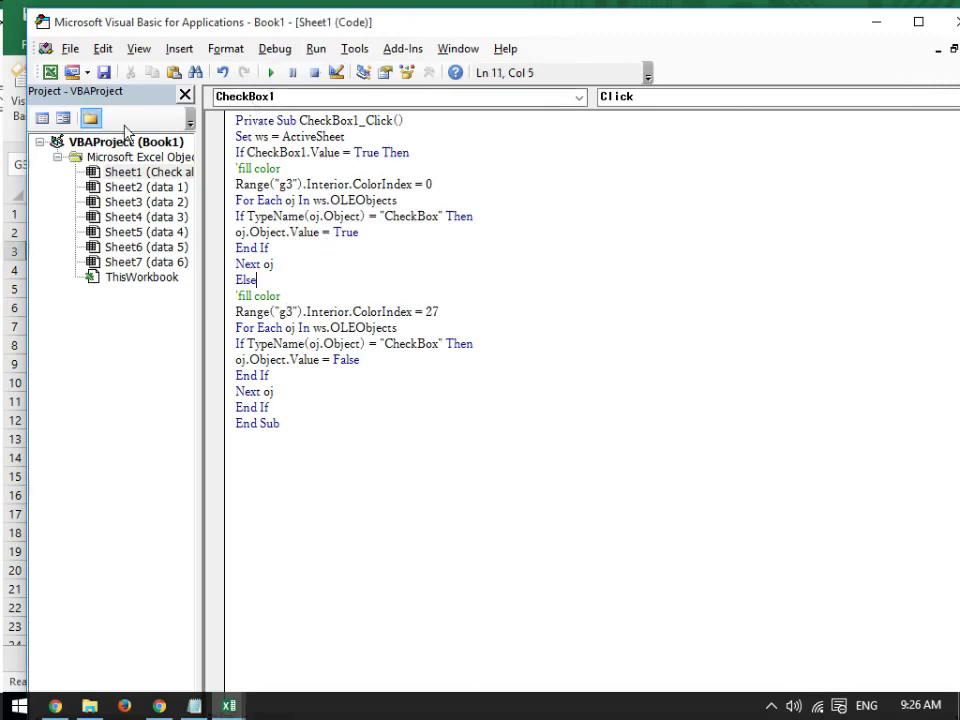
pyautogui.click(49, 72)
# - Tick and untick the Check all box twice to confirm it checks and clears every Data box
pyautogui.click(441, 256)
pyautogui.click(443, 256)
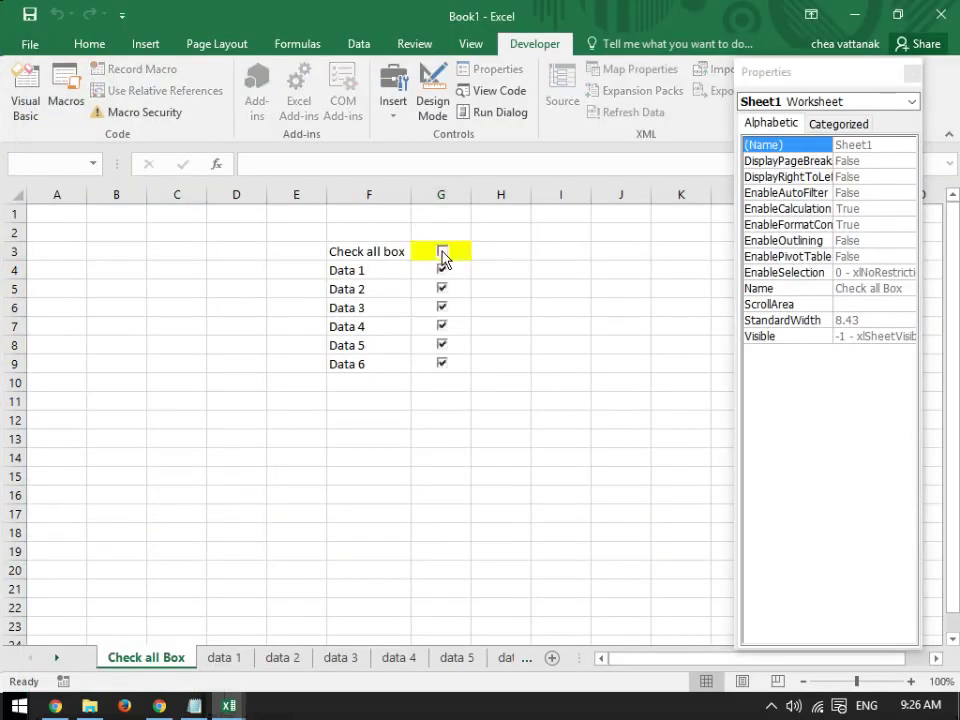
pyautogui.click(441, 253)
pyautogui.click(442, 254)
pyautogui.click(455, 271)
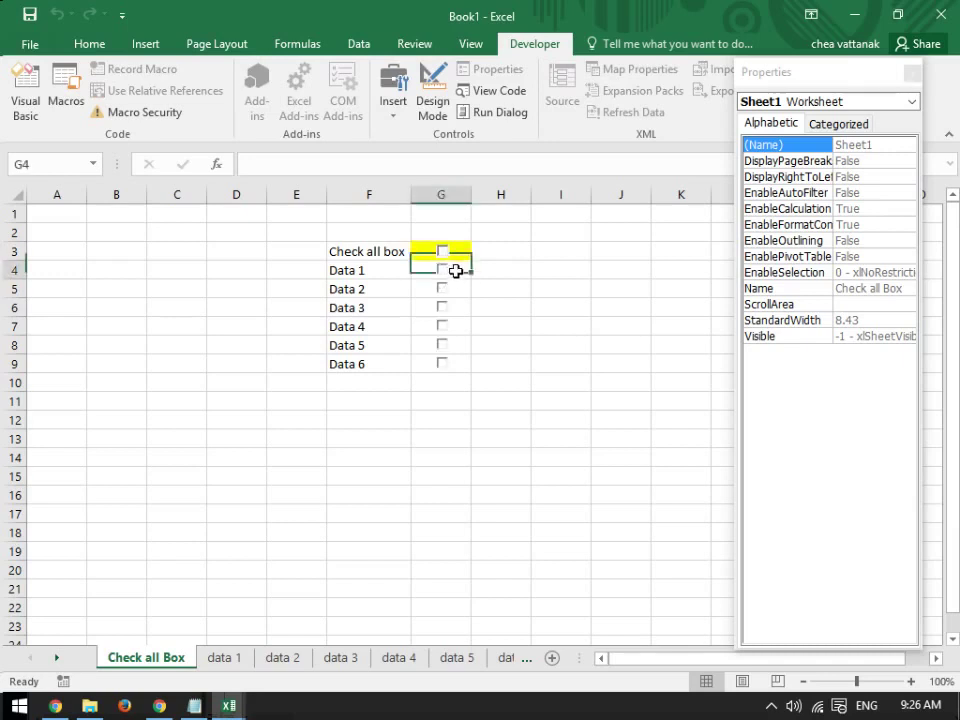
# - Turn design mode on and open View Code for the Data 1 checkbox in G4
pyautogui.click(433, 105)
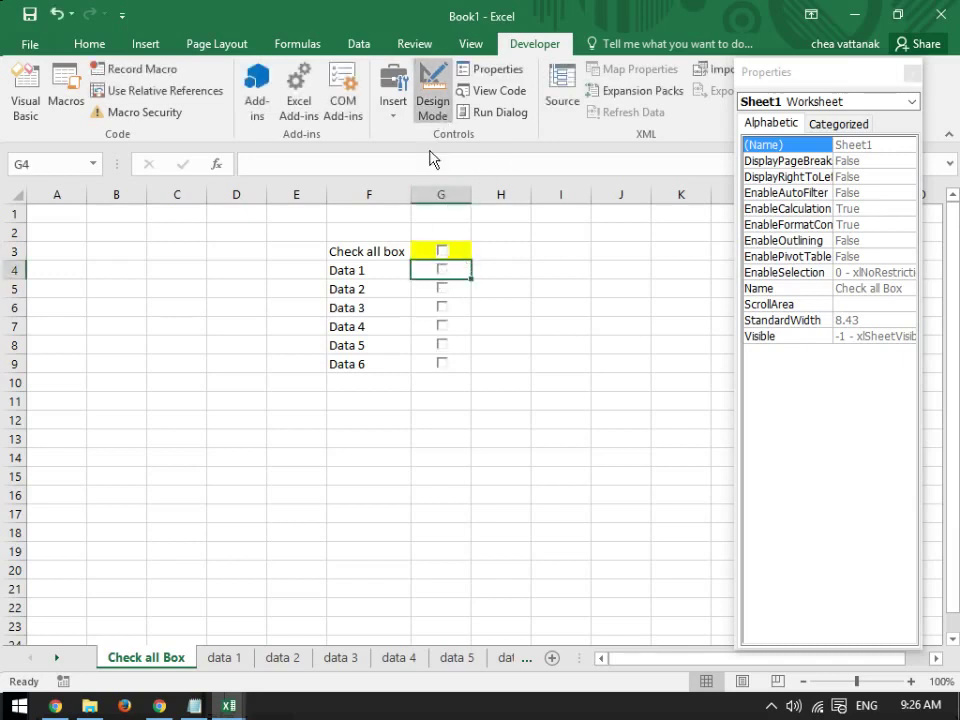
pyautogui.click(441, 270)
pyautogui.rightClick(441, 270)
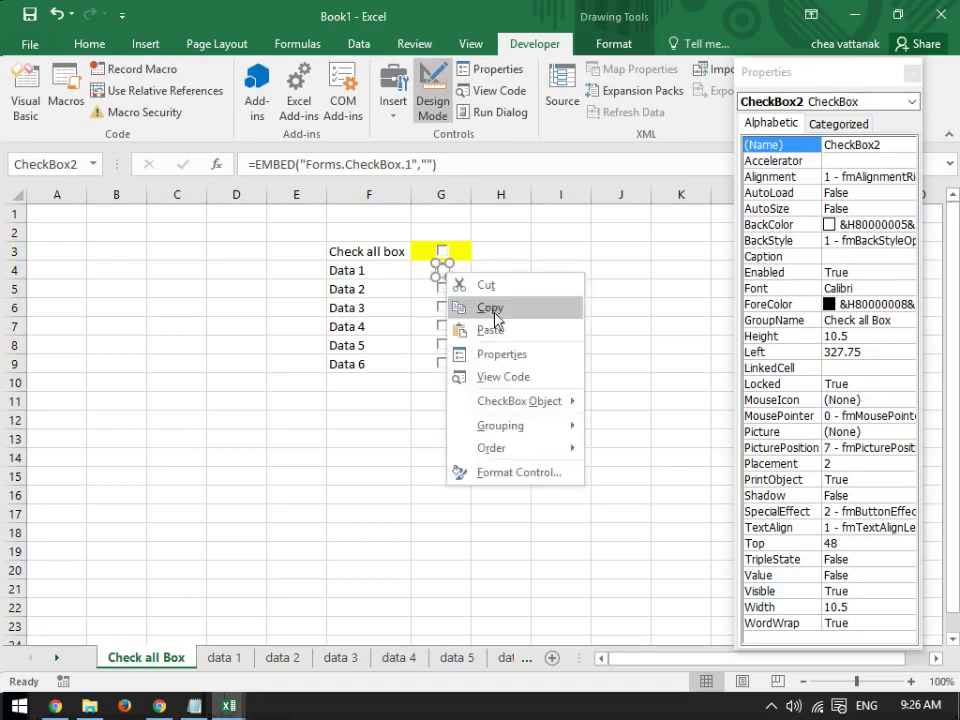
pyautogui.click(500, 376)
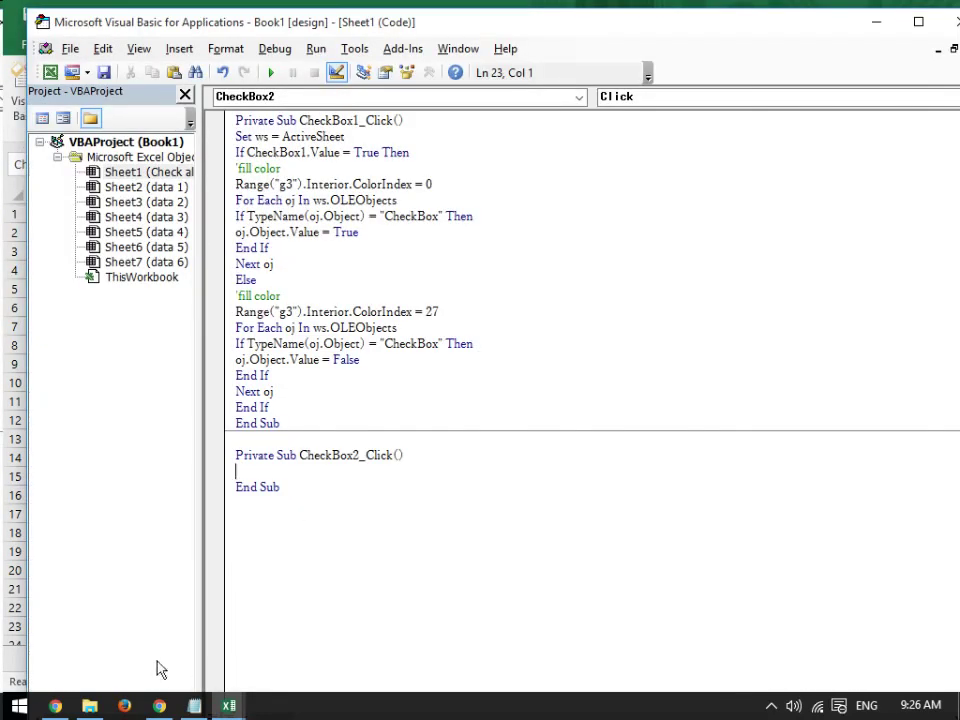
# - Copy the If CheckBox1 … End If block from Notepad into the CheckBox2_Click handler
pyautogui.click(194, 706)
pyautogui.click(216, 491)
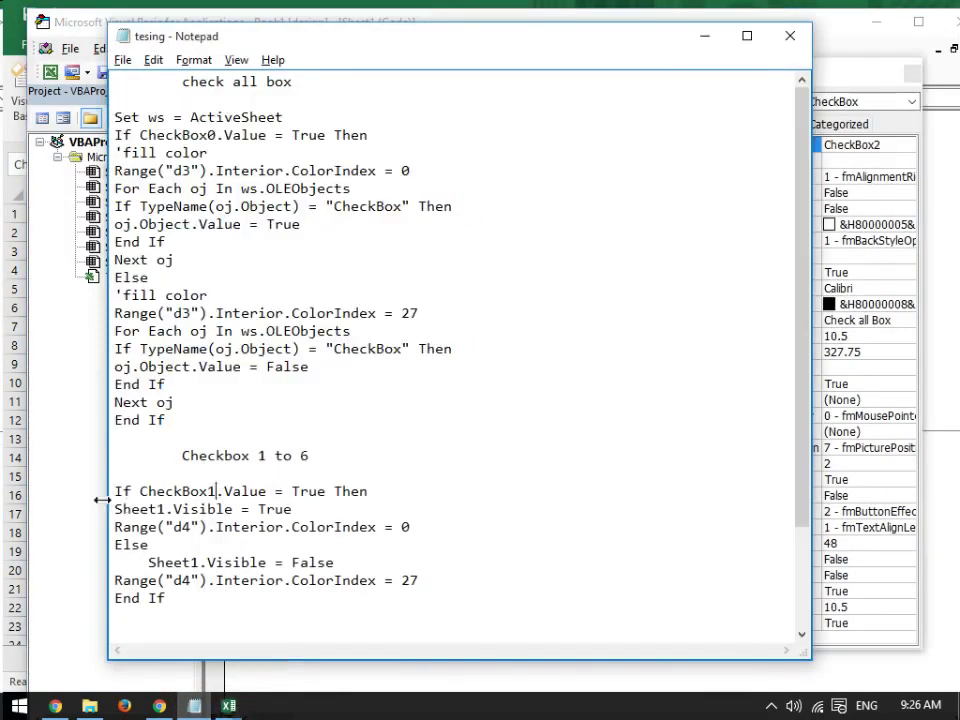
pyautogui.scroll(-1, 262, 456)
pyautogui.moveTo(183, 402); pyautogui.dragTo(310, 402)
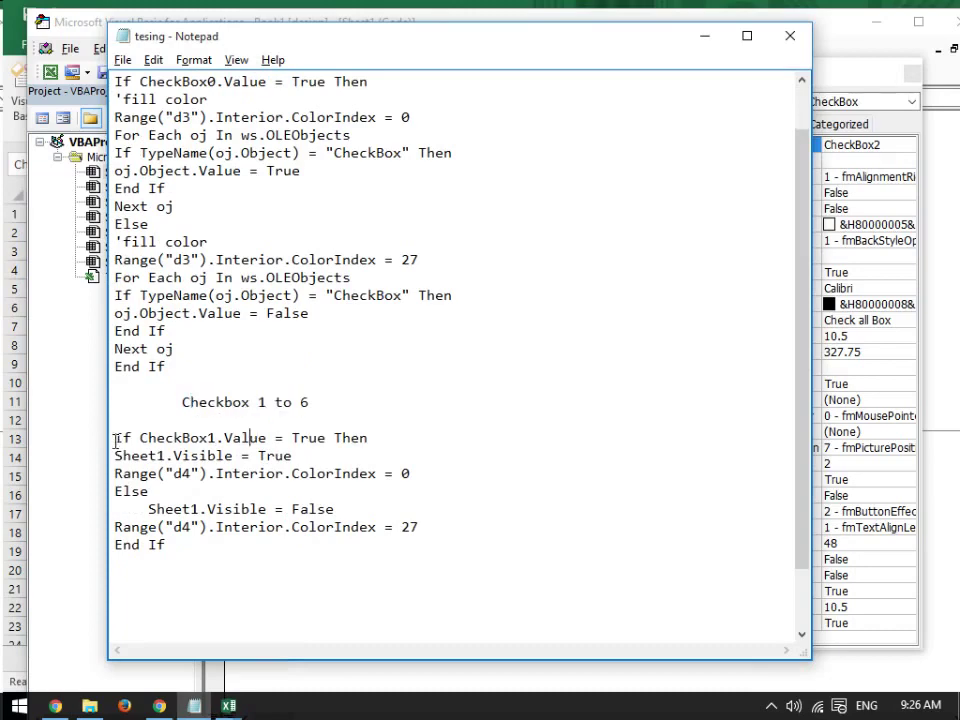
pyautogui.moveTo(113, 438); pyautogui.dragTo(222, 540)
pyautogui.rightClick(192, 519)
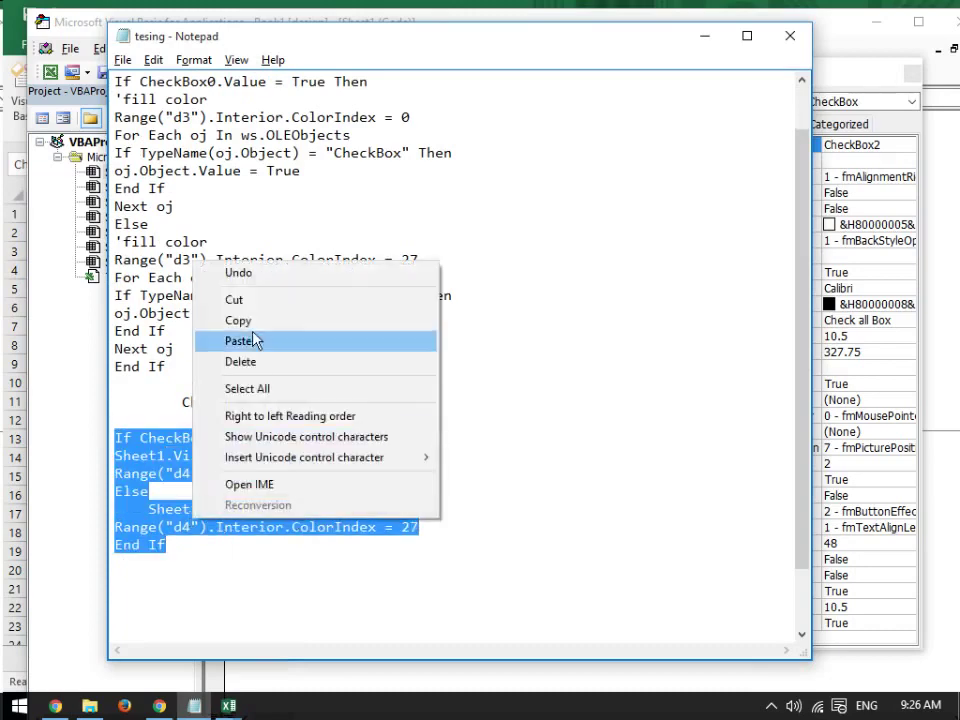
pyautogui.click(255, 324)
pyautogui.click(704, 36)
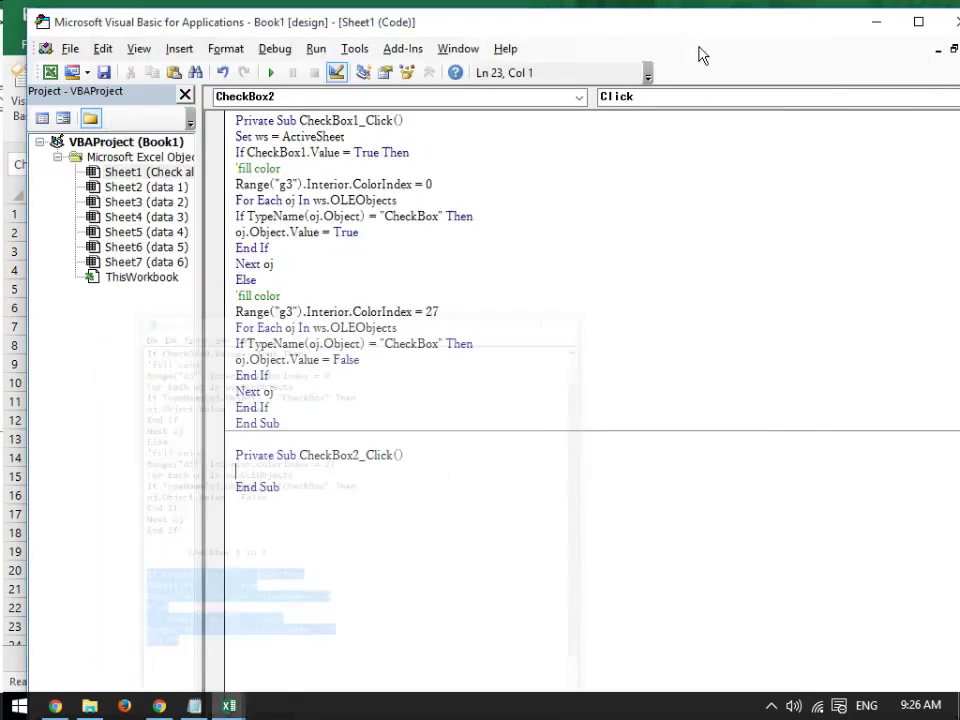
pyautogui.rightClick(306, 463)
pyautogui.click(308, 206)
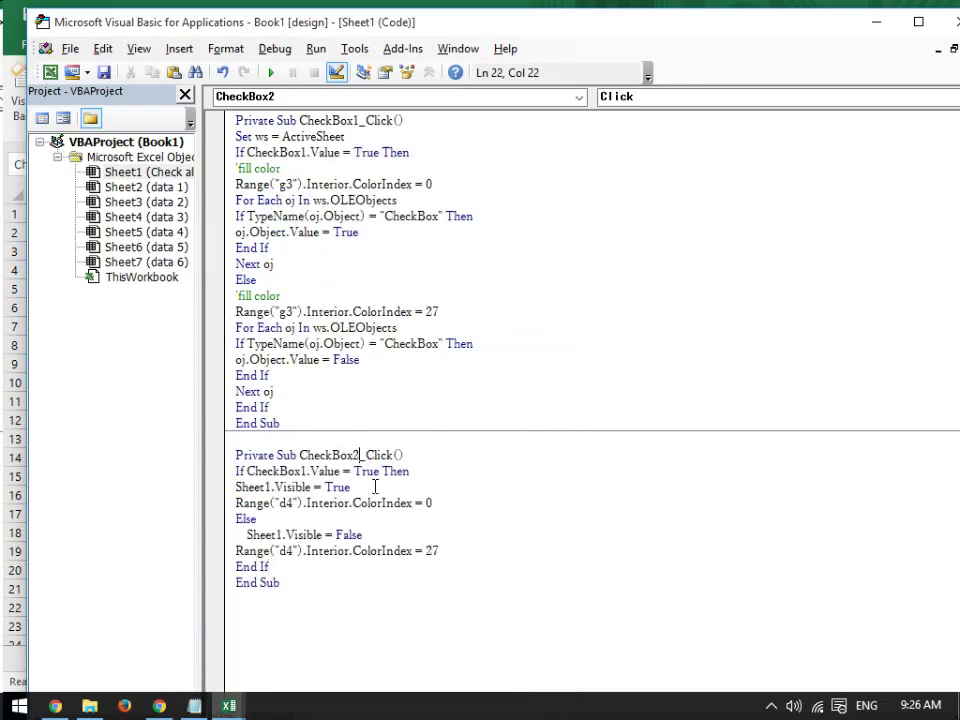
# - Change CheckBox1 to CheckBox2 and Sheet1.Visible to Sheet2.Visible, then return to Excel
pyautogui.moveTo(301, 470); pyautogui.dragTo(306, 470)
pyautogui.write('2')
pyautogui.click(166, 192)
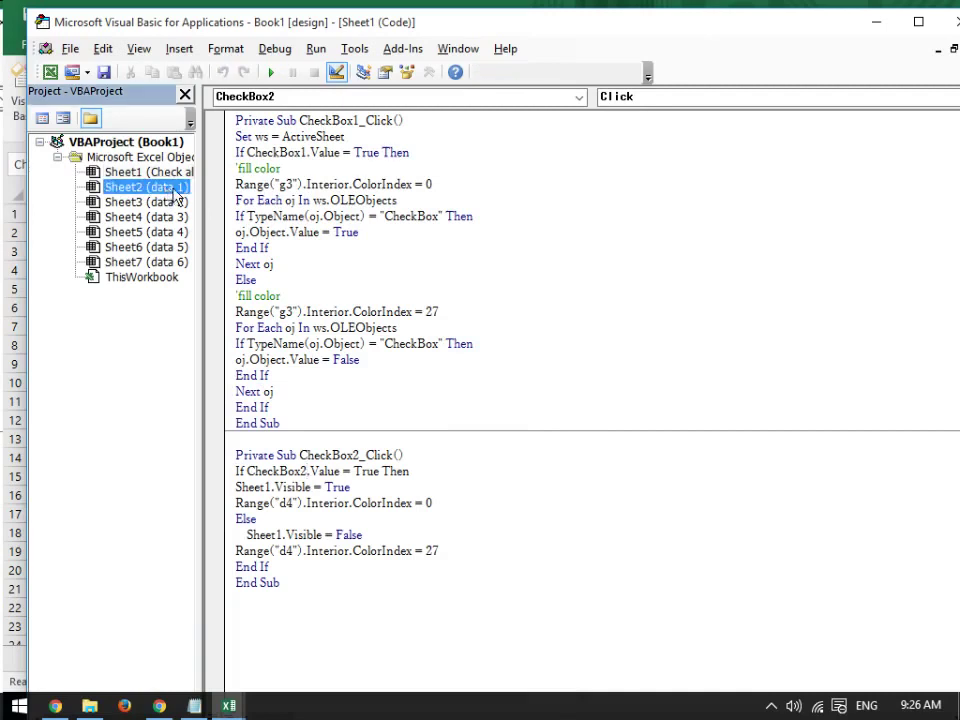
pyautogui.click(268, 487)
pyautogui.press('BackSpace')
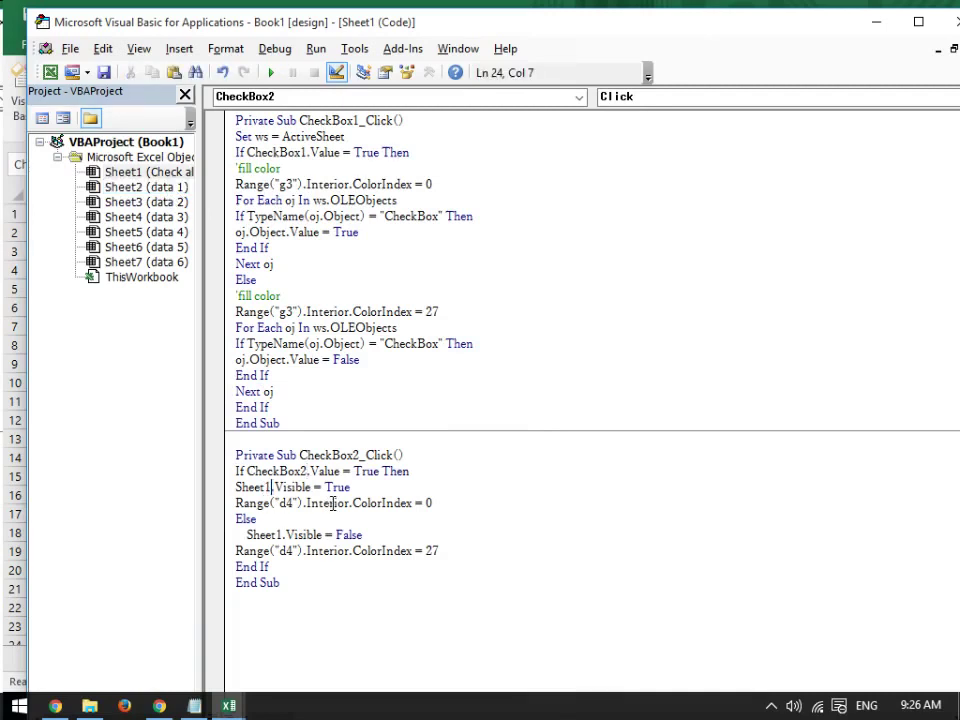
pyautogui.write('2')
pyautogui.click(285, 535)
pyautogui.click(50, 73)
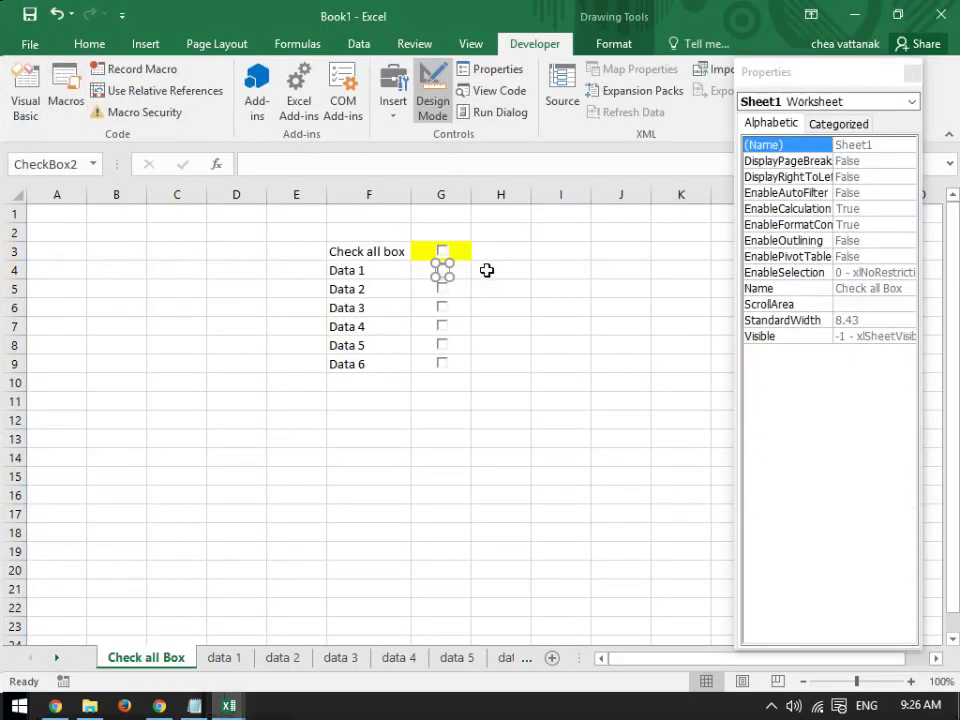
# - In the Data 1 checkbox code, change both Range("d4") references to g4 and return to Excel
pyautogui.click(456, 268)
pyautogui.click(40, 165)
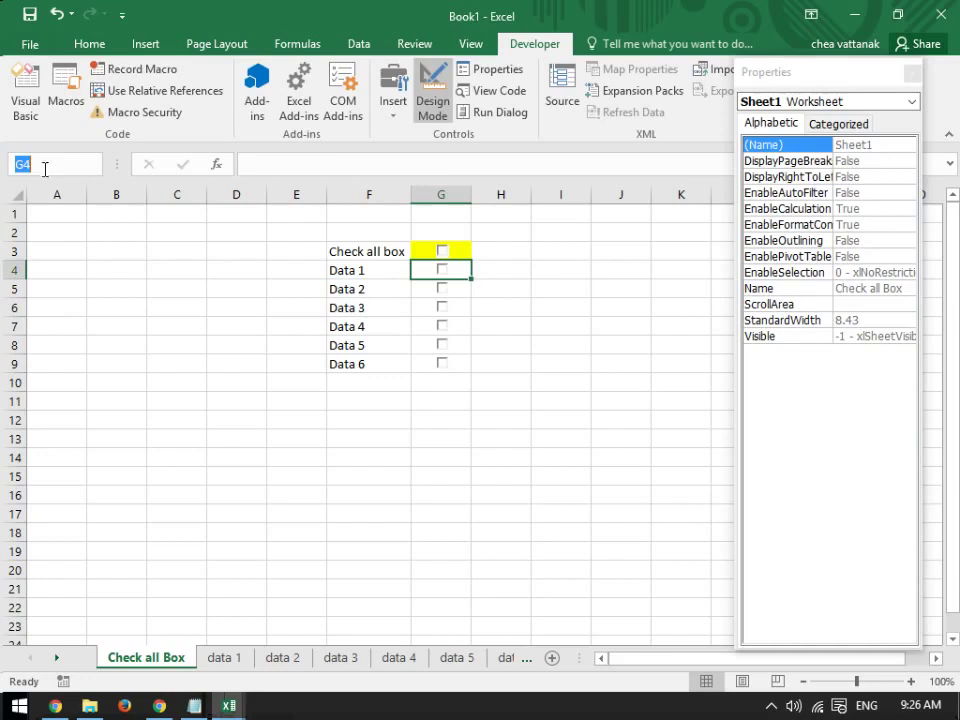
pyautogui.rightClick(441, 269)
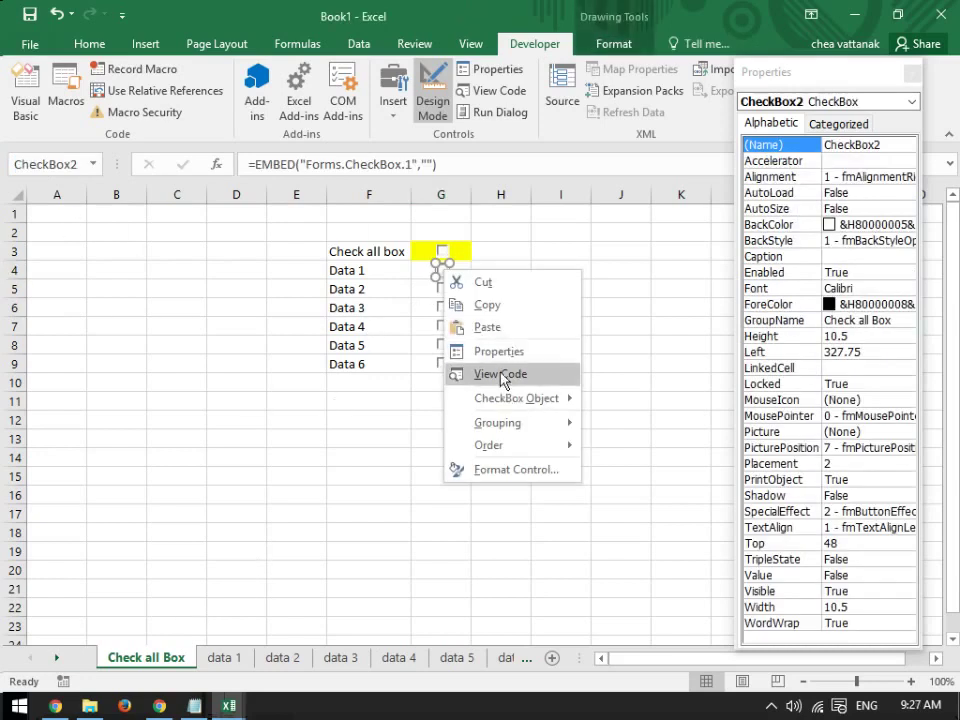
pyautogui.click(501, 376)
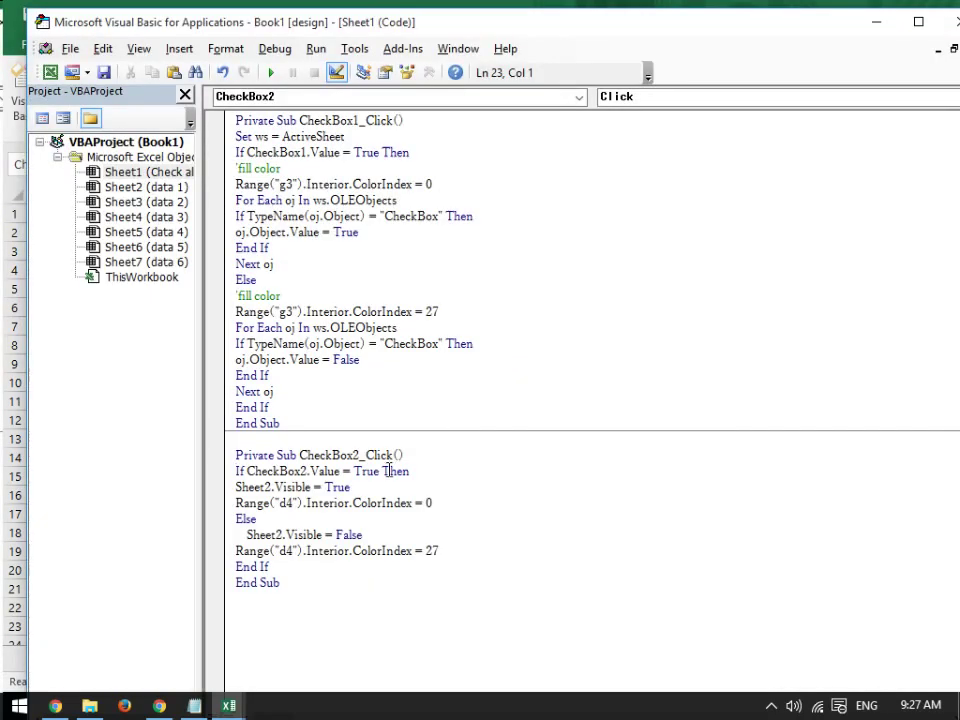
pyautogui.click(285, 503)
pyautogui.press('BackSpace')
pyautogui.write('g')
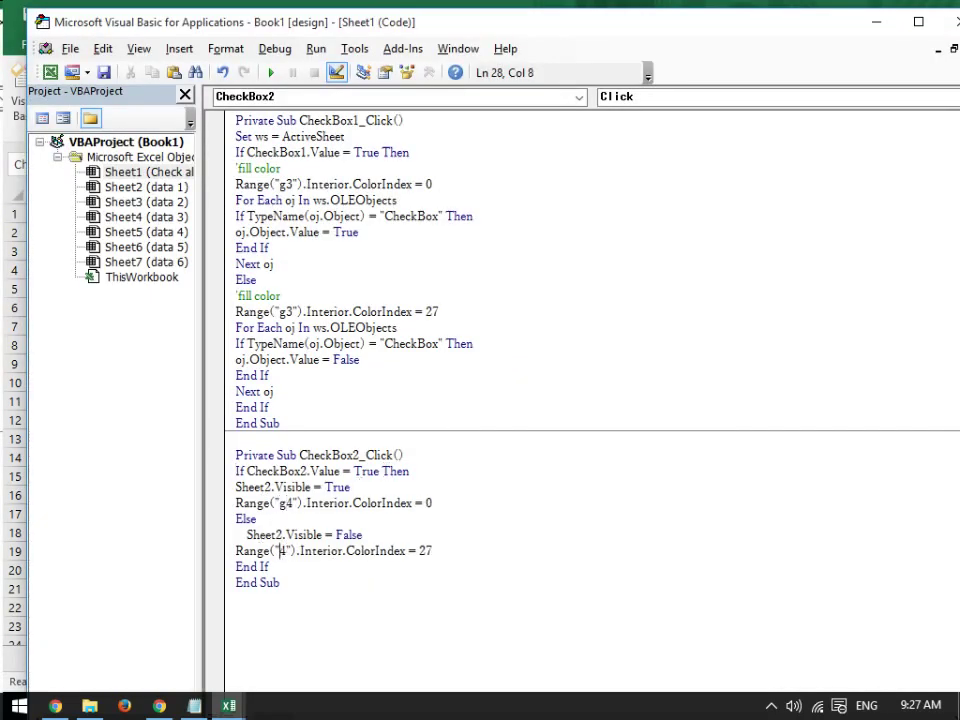
pyautogui.press('BackSpace')
pyautogui.write('g')
pyautogui.click(337, 535)
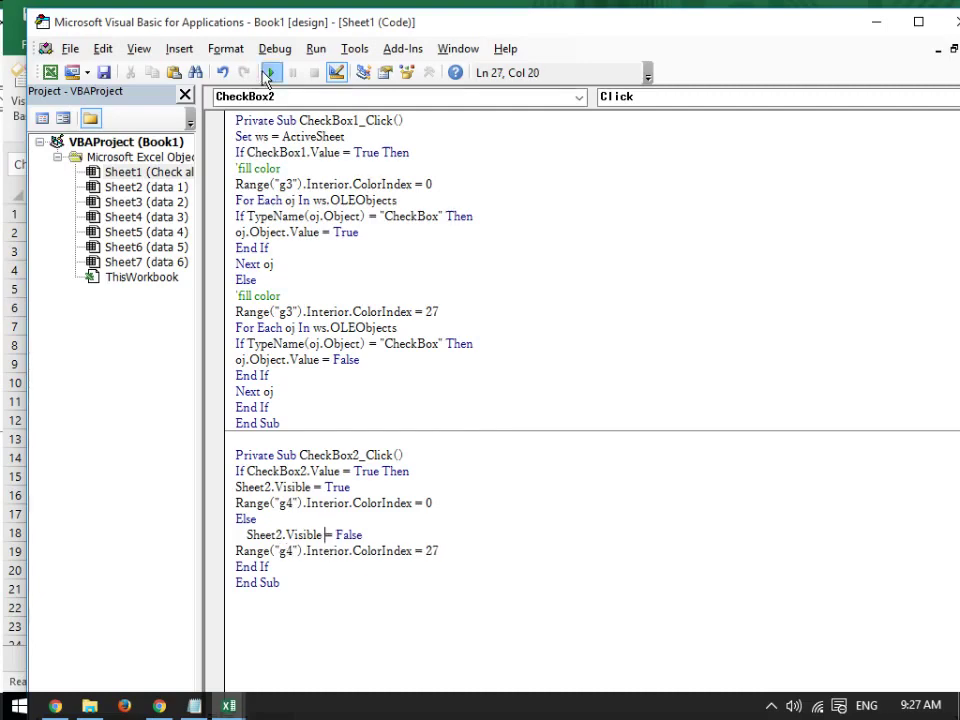
pyautogui.click(48, 72)
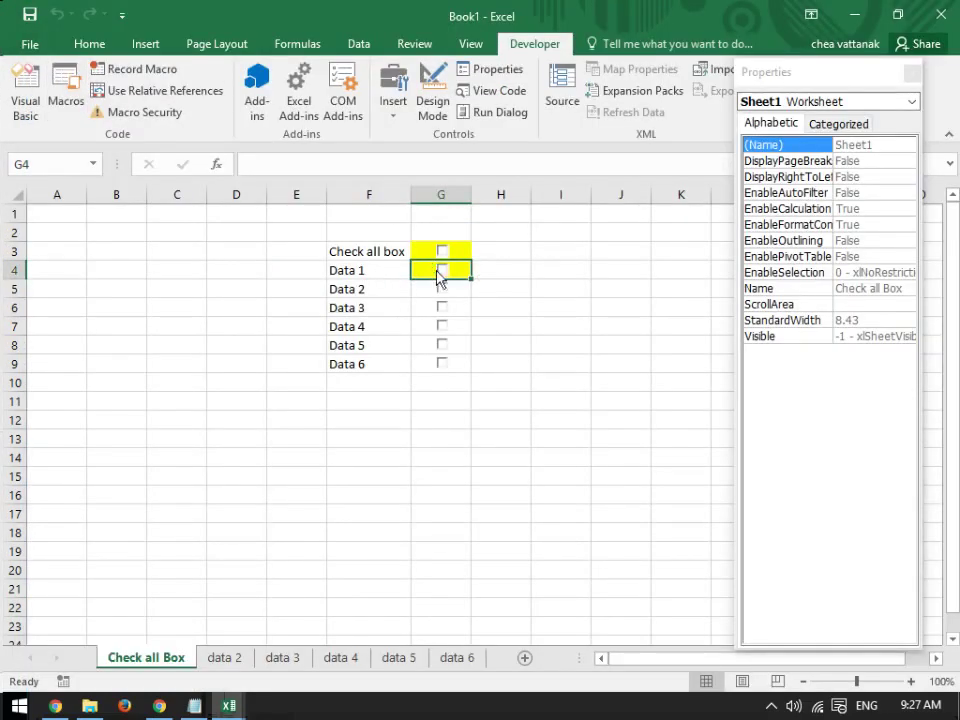
# - Toggle Data 1 repeatedly to show and hide the data 1 sheet, then re-enable design mode
pyautogui.click(440, 271)
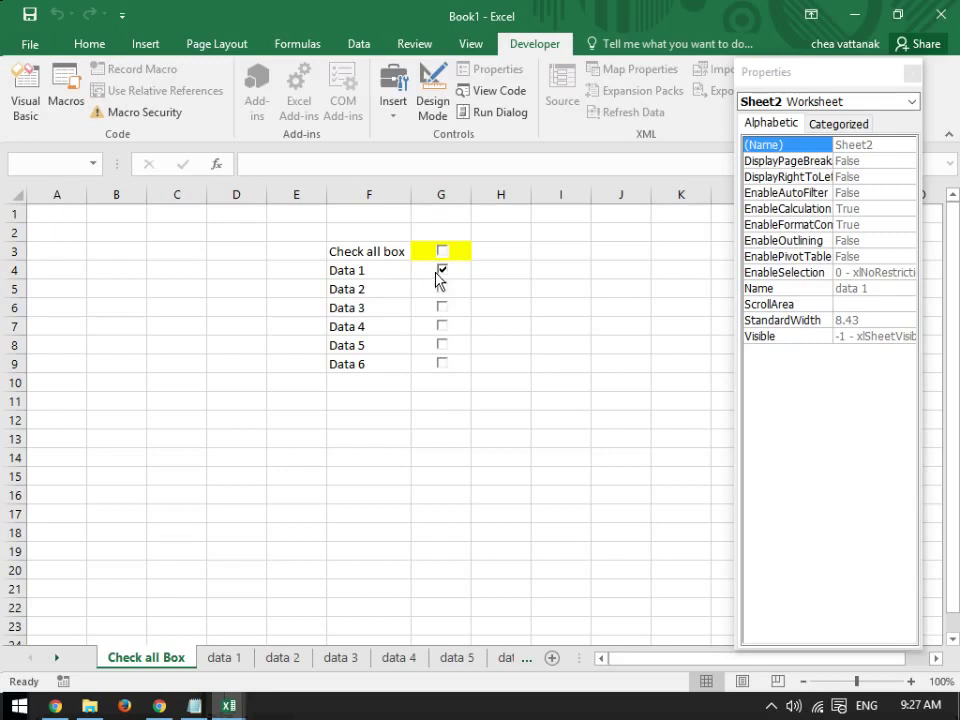
pyautogui.click(437, 273)
pyautogui.click(437, 271)
pyautogui.click(440, 272)
pyautogui.click(442, 272)
pyautogui.click(442, 271)
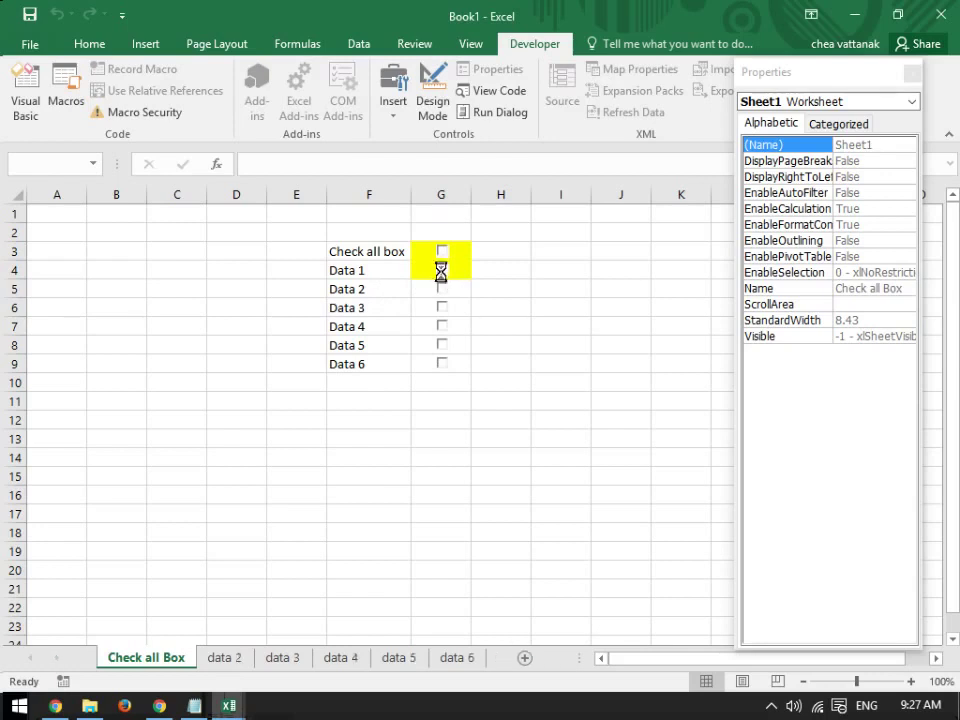
pyautogui.click(433, 92)
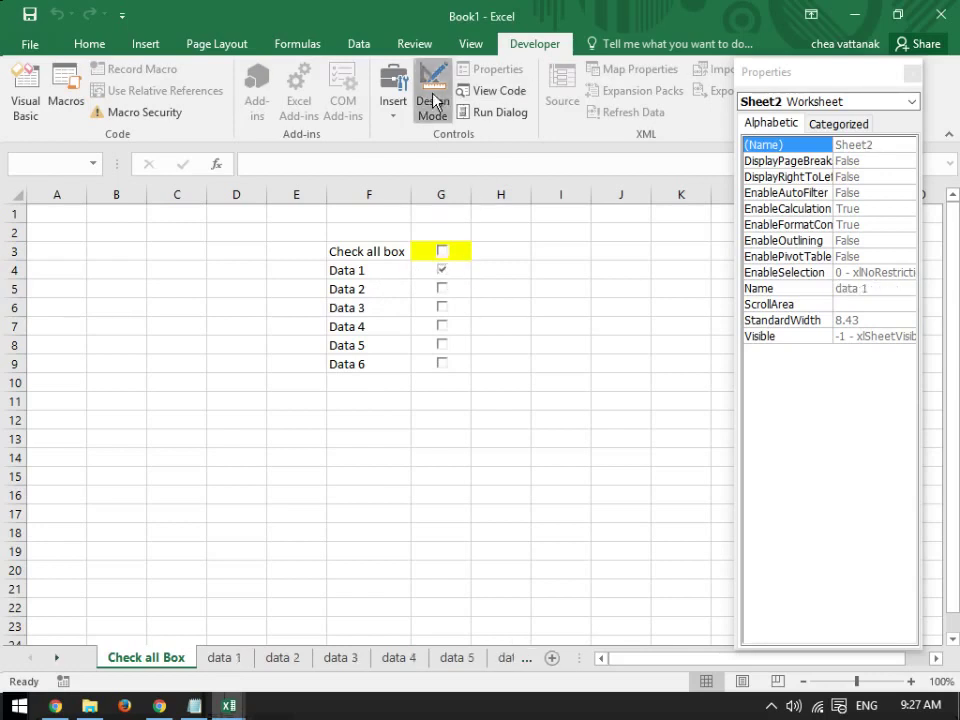
pyautogui.click(442, 272)
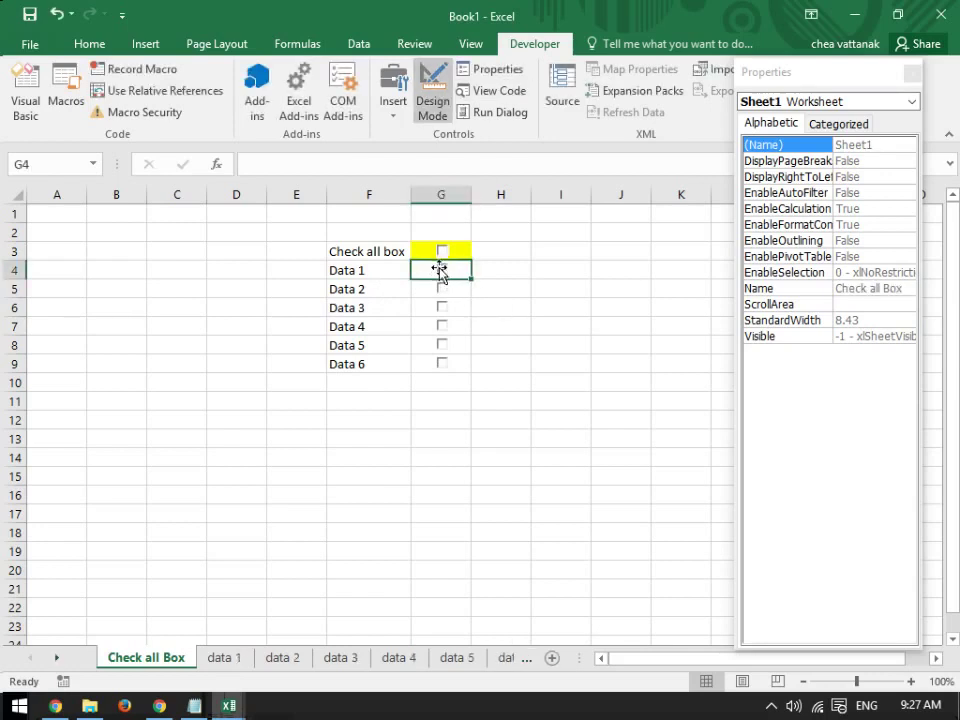
# - Open the checkbox code and paste a duplicate of the CheckBox2_Click routine below it
pyautogui.rightClick(440, 270)
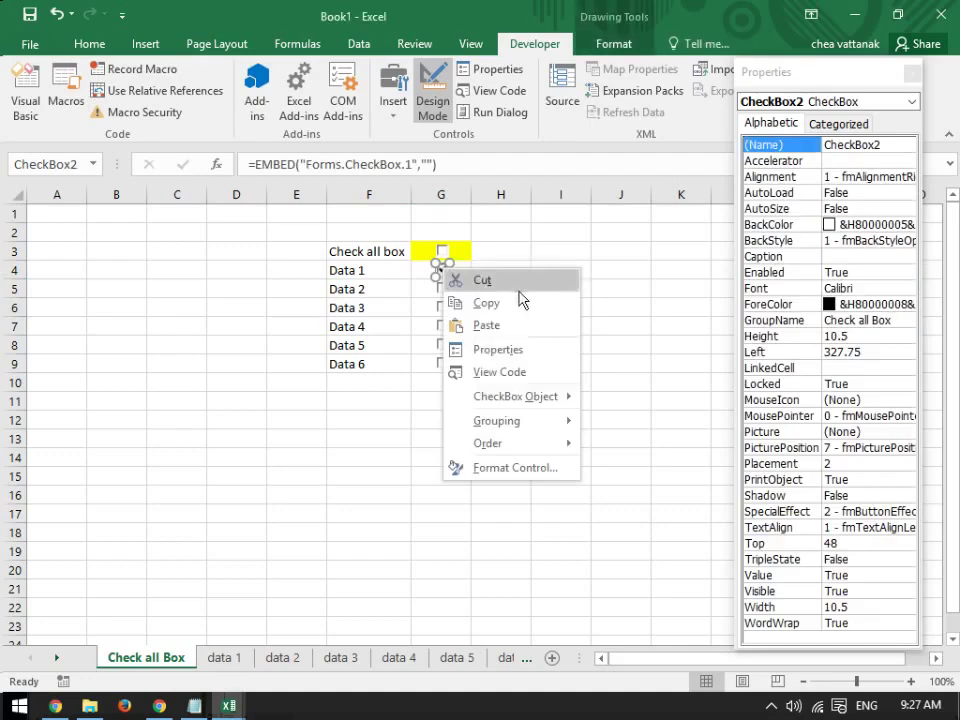
pyautogui.click(497, 374)
pyautogui.moveTo(280, 583); pyautogui.dragTo(197, 439)
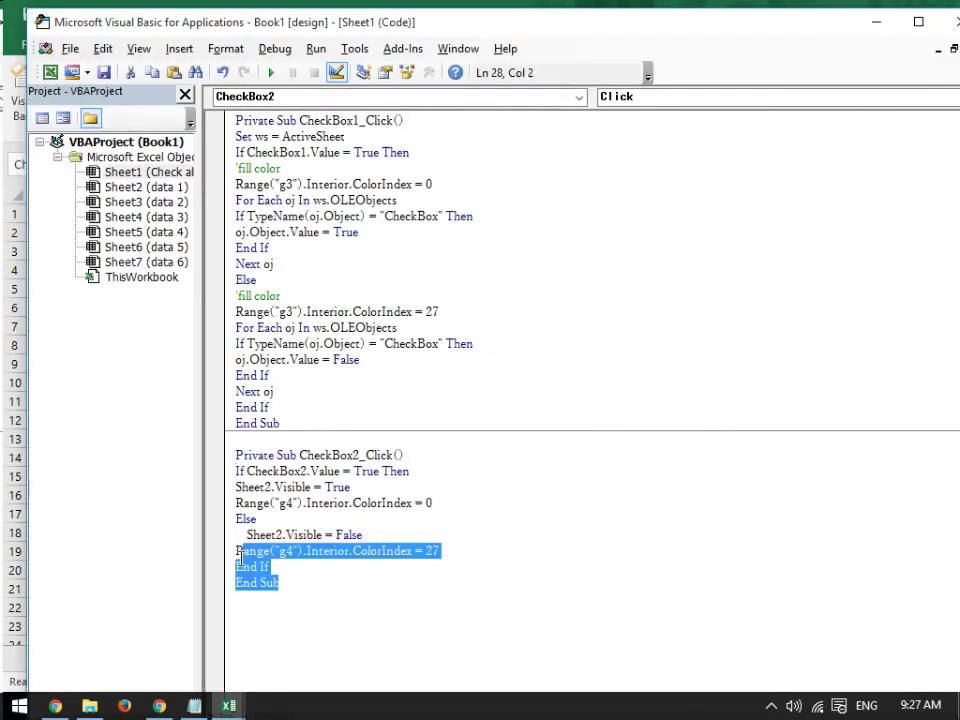
pyautogui.hotkey('ctrl', 'c')
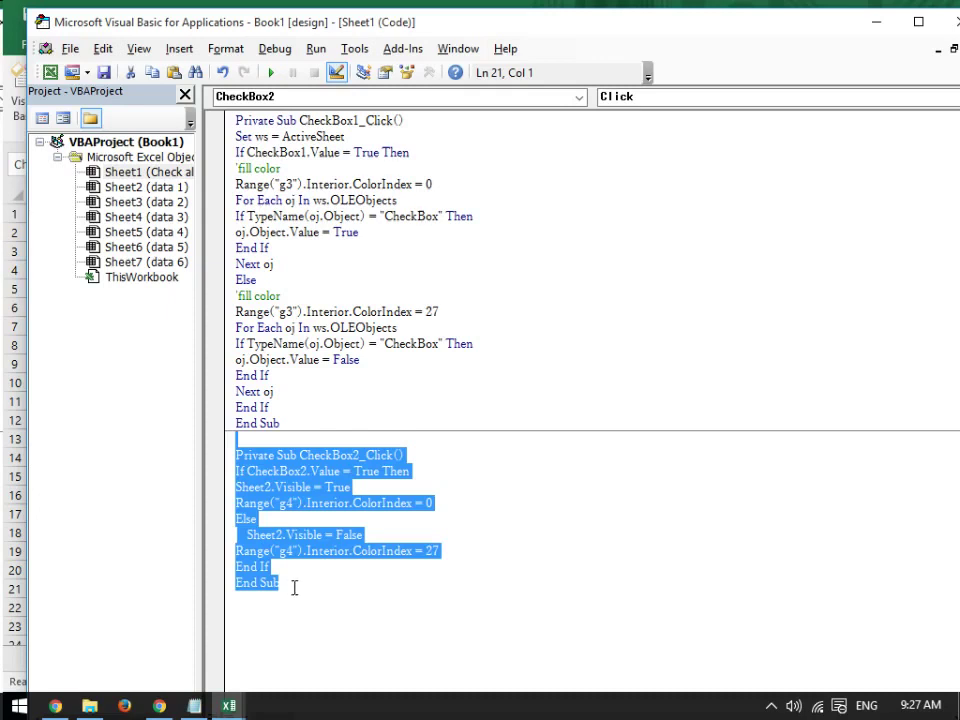
pyautogui.click(294, 583)
pyautogui.hotkey('ctrl', 'v')
# - In the duplicate, change CheckBox2 to CheckBox3 and Sheet2 to Sheet3
pyautogui.click(359, 550)
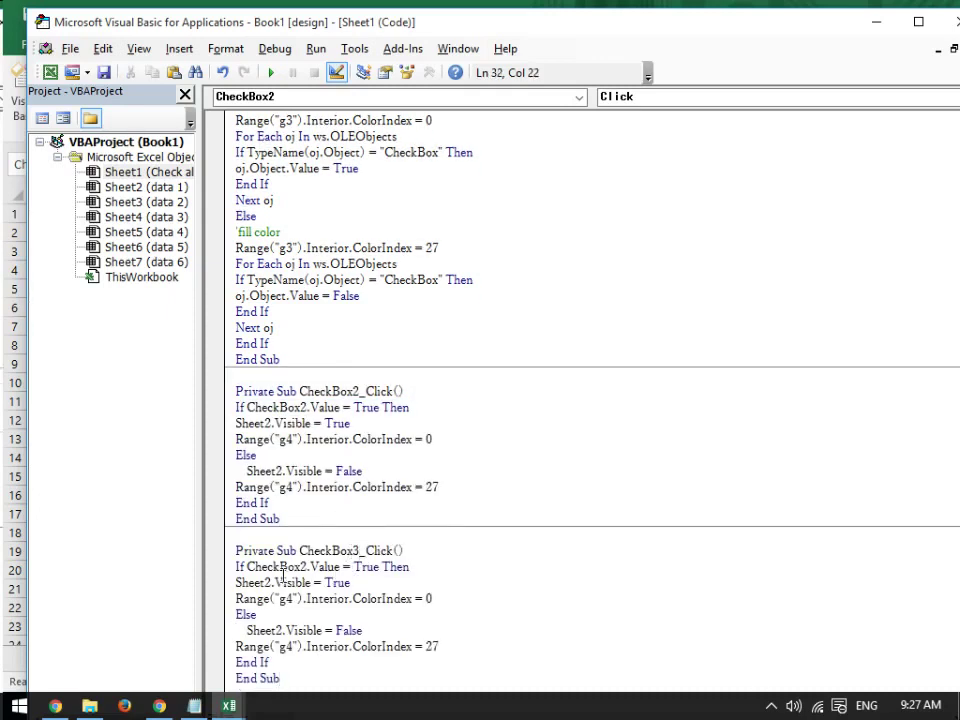
pyautogui.click(308, 567)
pyautogui.press('BackSpace')
pyautogui.press('BackSpace')
pyautogui.write('3.')
pyautogui.click(305, 582)
pyautogui.press('BackSpace')
pyautogui.write('3')
pyautogui.press('F4')
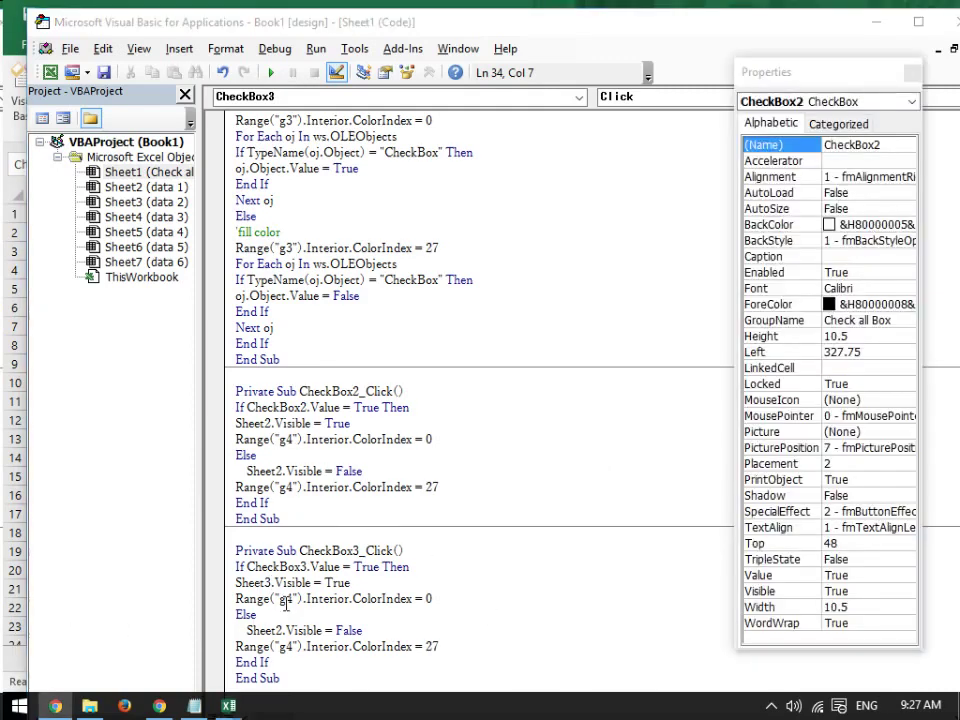
# - Change both g4 references in the new routine to g5
pyautogui.click(287, 600)
pyautogui.press('BackSpace')
pyautogui.write('5')
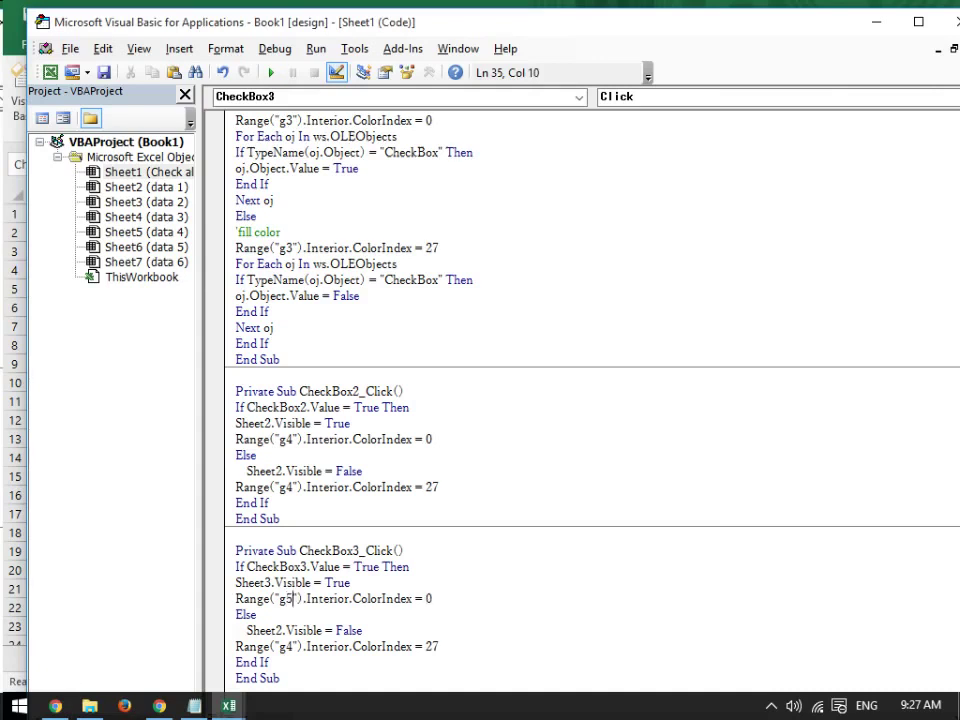
pyautogui.click(292, 647)
pyautogui.press('BackSpace')
pyautogui.write('5')
# - Exit design mode, return to the worksheet and tick Data 2 to test the code
pyautogui.click(350, 632)
pyautogui.click(270, 72)
pyautogui.click(50, 72)
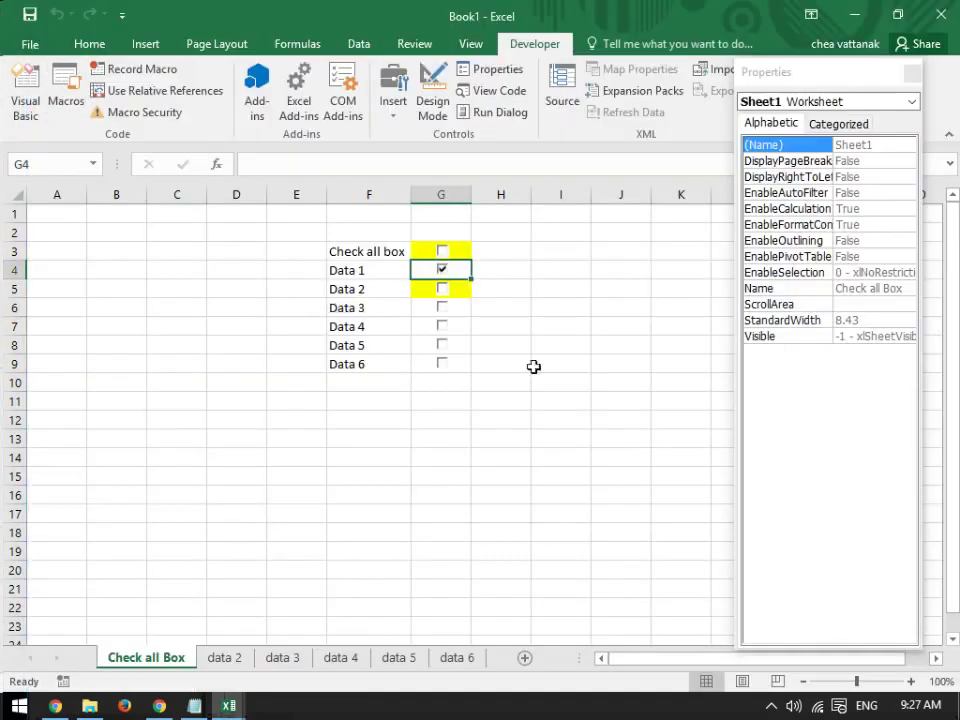
pyautogui.click(442, 289)
# - Untick, retick and untick Data 2 to check its sheet behaviour
pyautogui.click(442, 290)
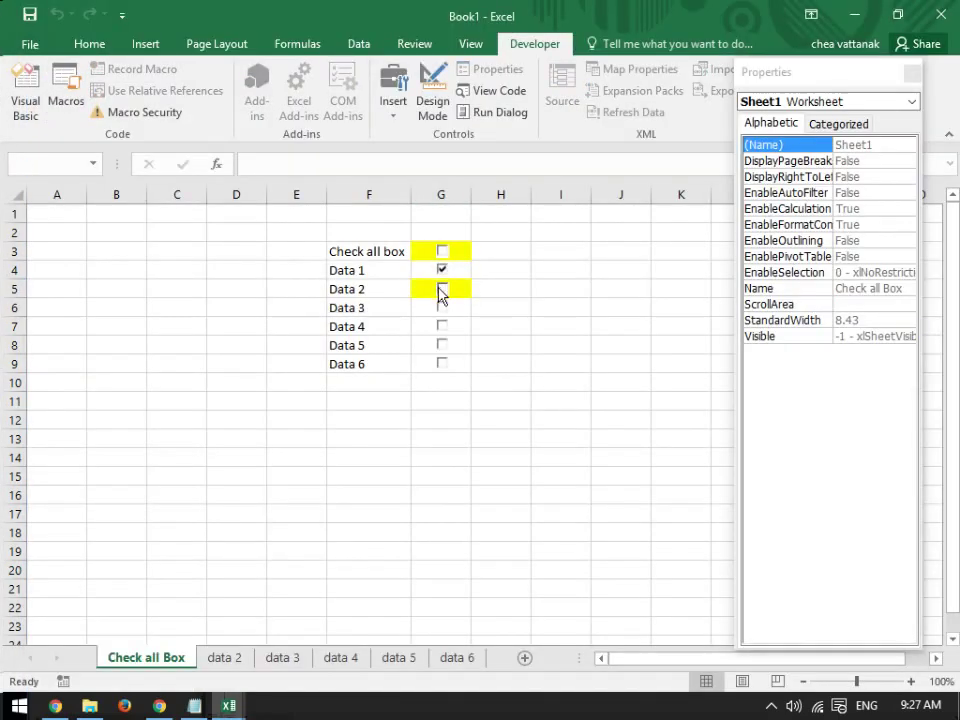
pyautogui.click(442, 292)
pyautogui.click(444, 295)
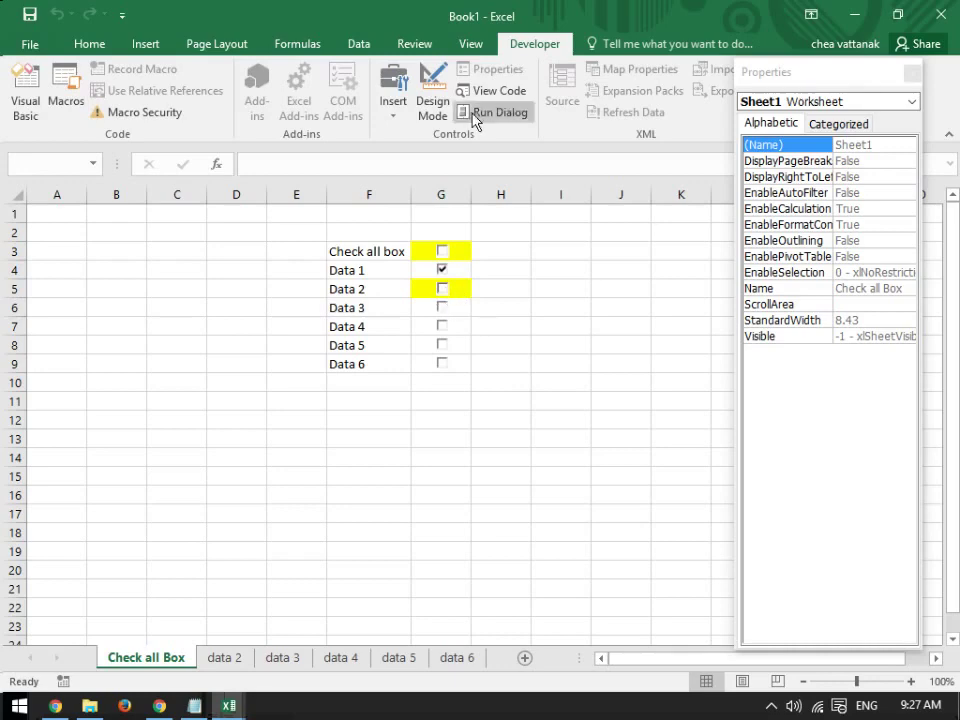
# - In Data 2's code, change the Else branch's Sheet2.Visible = False to Sheet3
pyautogui.click(432, 100)
pyautogui.click(443, 292)
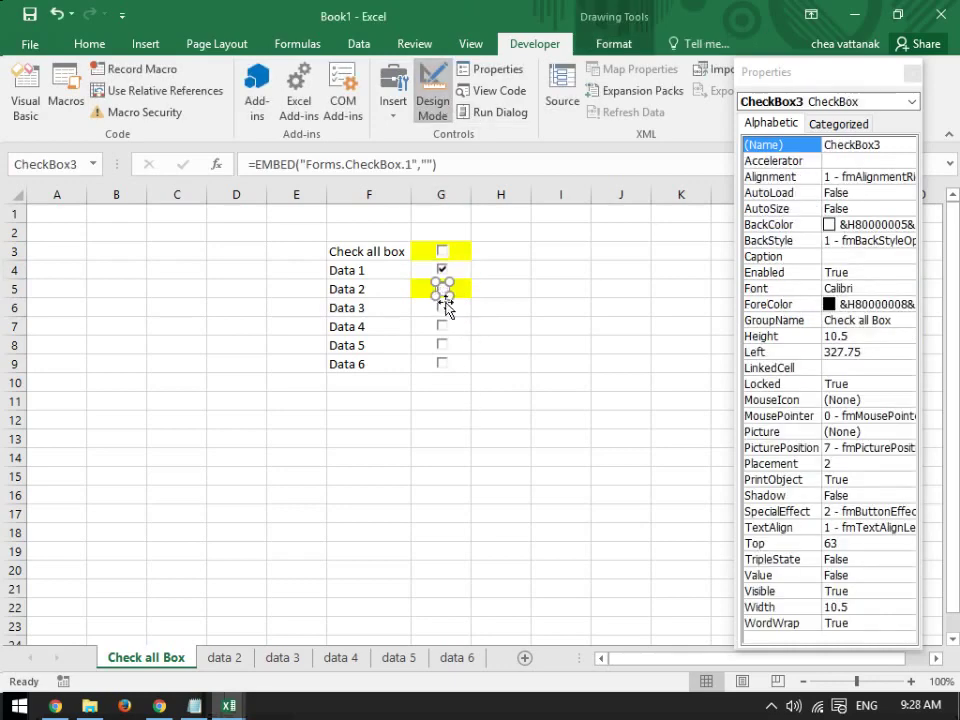
pyautogui.rightClick(446, 298)
pyautogui.click(484, 399)
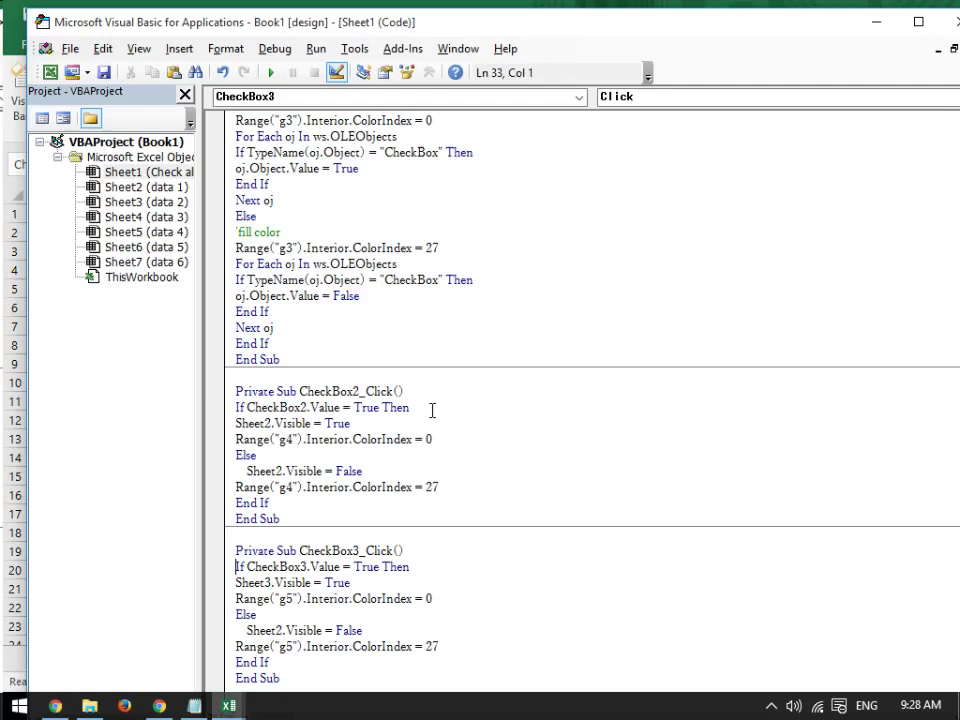
pyautogui.click(304, 628)
pyautogui.click(276, 583)
pyautogui.click(287, 630)
pyautogui.write('3')
# - On the worksheet, toggle Data 2 and Data 1 until both are ticked
pyautogui.click(47, 72)
pyautogui.click(443, 290)
pyautogui.click(441, 292)
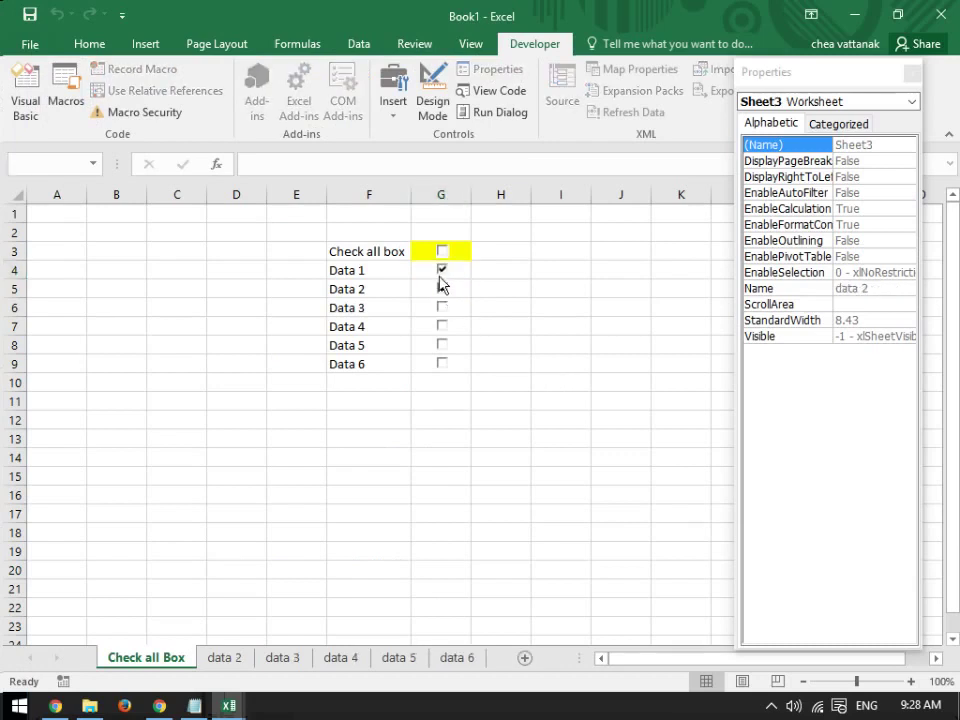
pyautogui.click(441, 272)
pyautogui.click(441, 292)
pyautogui.click(442, 272)
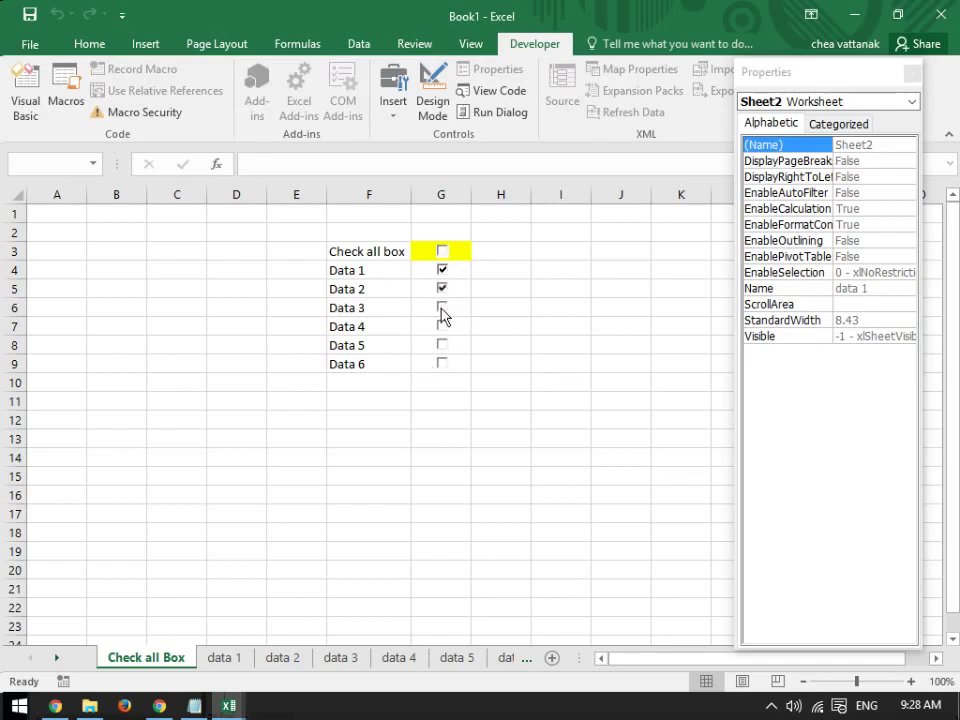
# - Create the Data 3 checkbox's CheckBox4_Click procedure and paste the CheckBox3 body into it
pyautogui.click(433, 108)
pyautogui.click(441, 310)
pyautogui.rightClick(441, 310)
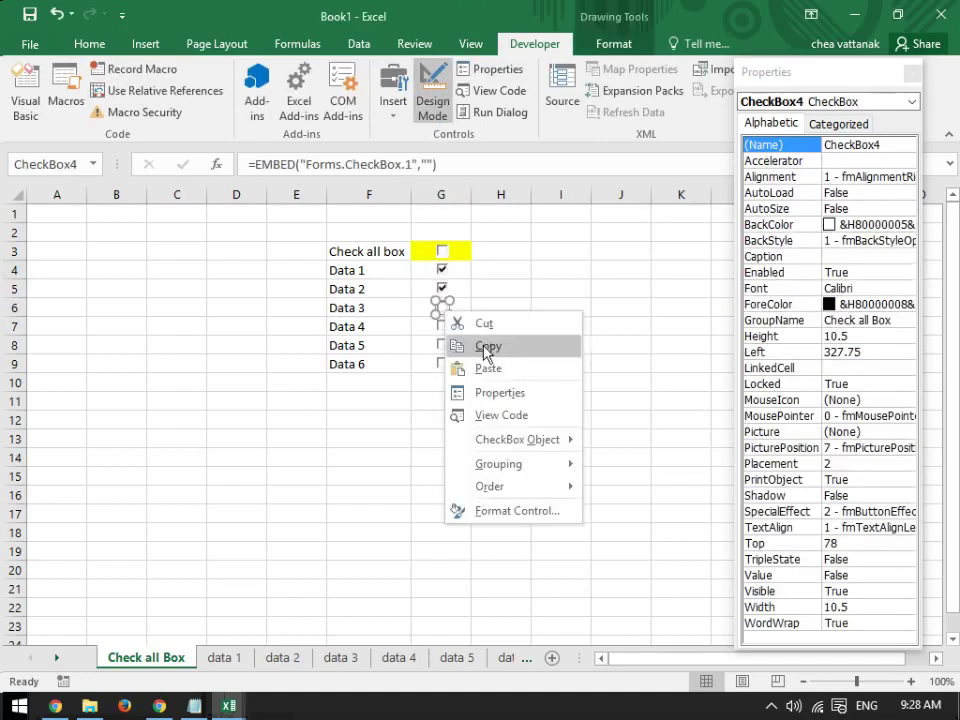
pyautogui.press('Escape')
pyautogui.rightClick(441, 312)
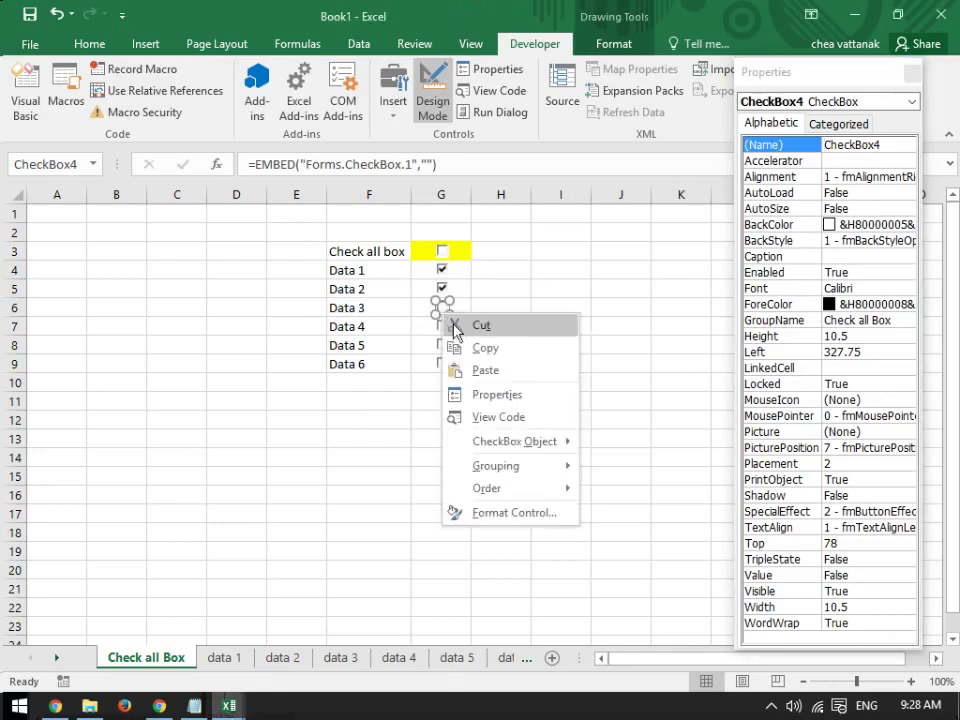
pyautogui.click(485, 420)
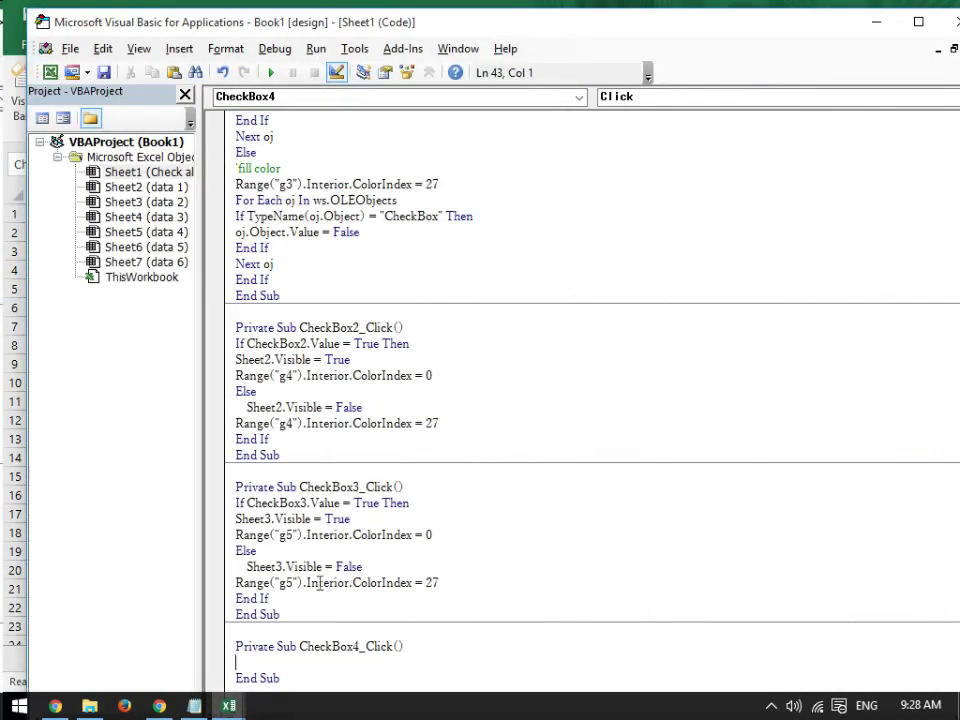
pyautogui.moveTo(266, 600); pyautogui.dragTo(216, 503)
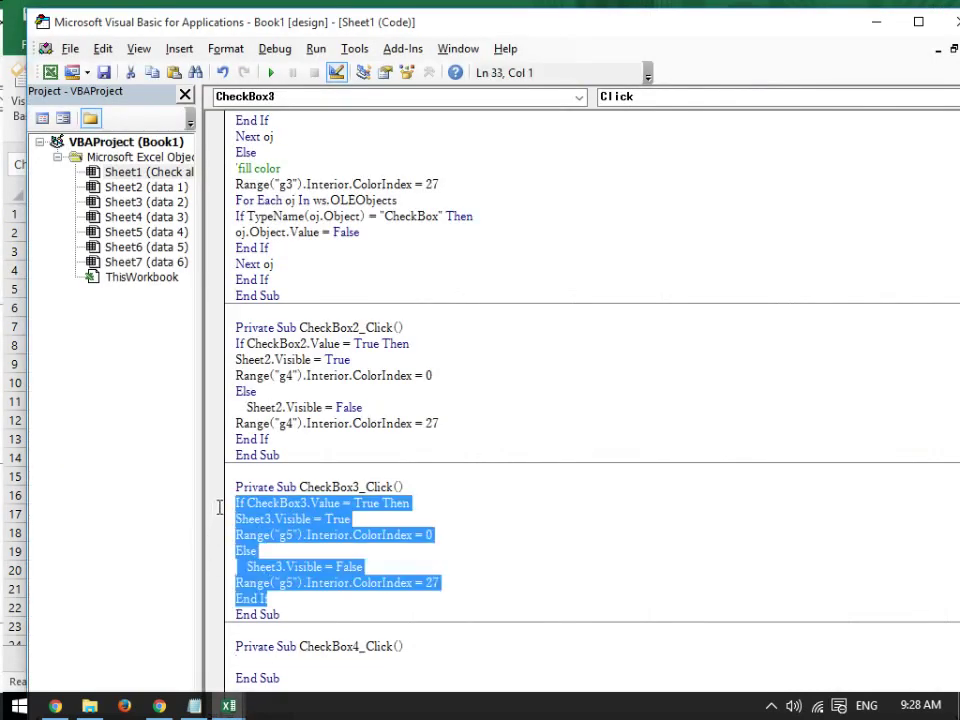
pyautogui.hotkey('ctrl', 'c')
pyautogui.click(266, 662)
pyautogui.hotkey('ctrl', 'v')
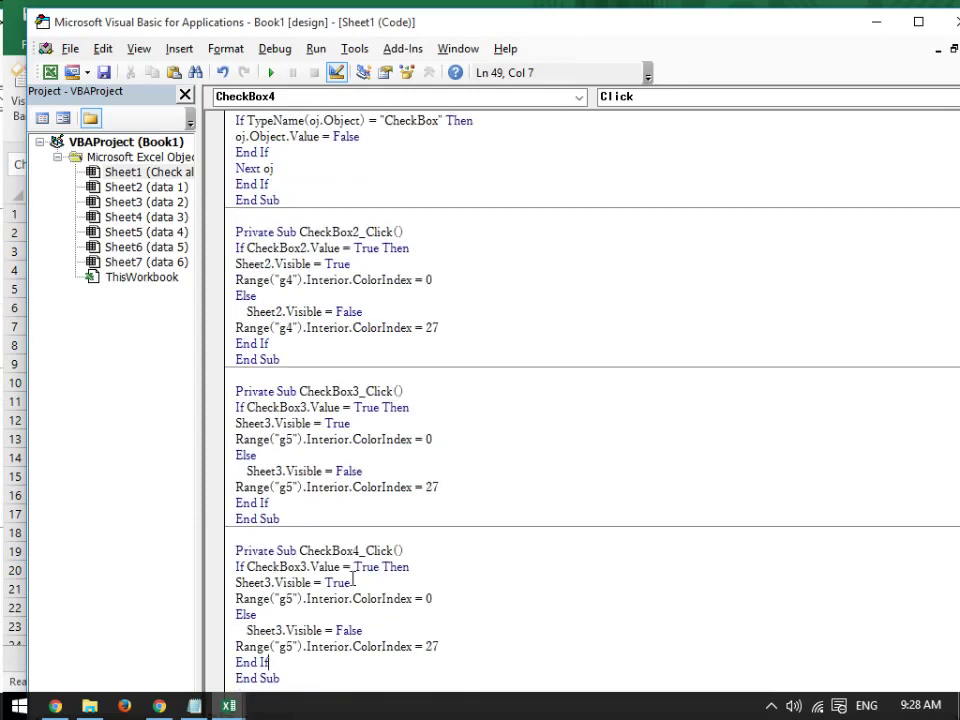
# - Change the pasted code to CheckBox4, Sheet4 and cell g6
pyautogui.click(305, 567)
pyautogui.press('BackSpace')
pyautogui.write('4')
pyautogui.click(275, 582)
pyautogui.click(292, 599)
pyautogui.press('BackSpace')
pyautogui.write('6')
pyautogui.click(283, 631)
pyautogui.click(292, 647)
# - Copy the whole CheckBox4_Click procedure and paste a duplicate on a new line below
pyautogui.moveTo(282, 679); pyautogui.dragTo(195, 548)
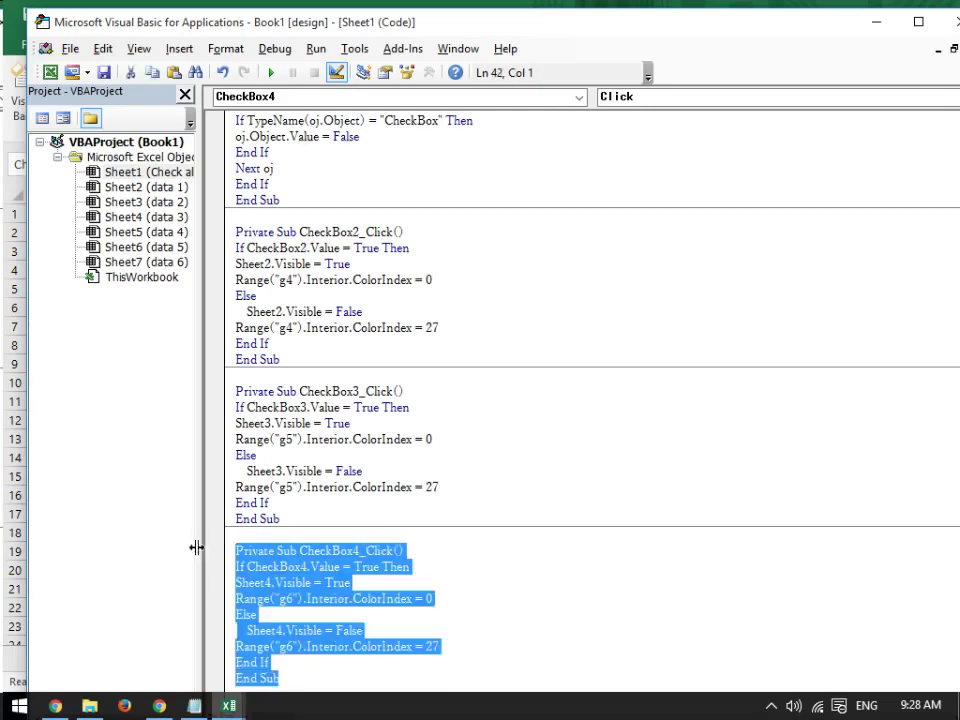
pyautogui.hotkey('ctrl', 'c')
pyautogui.click(294, 675)
pyautogui.press('Return')
pyautogui.hotkey('ctrl', 'v')
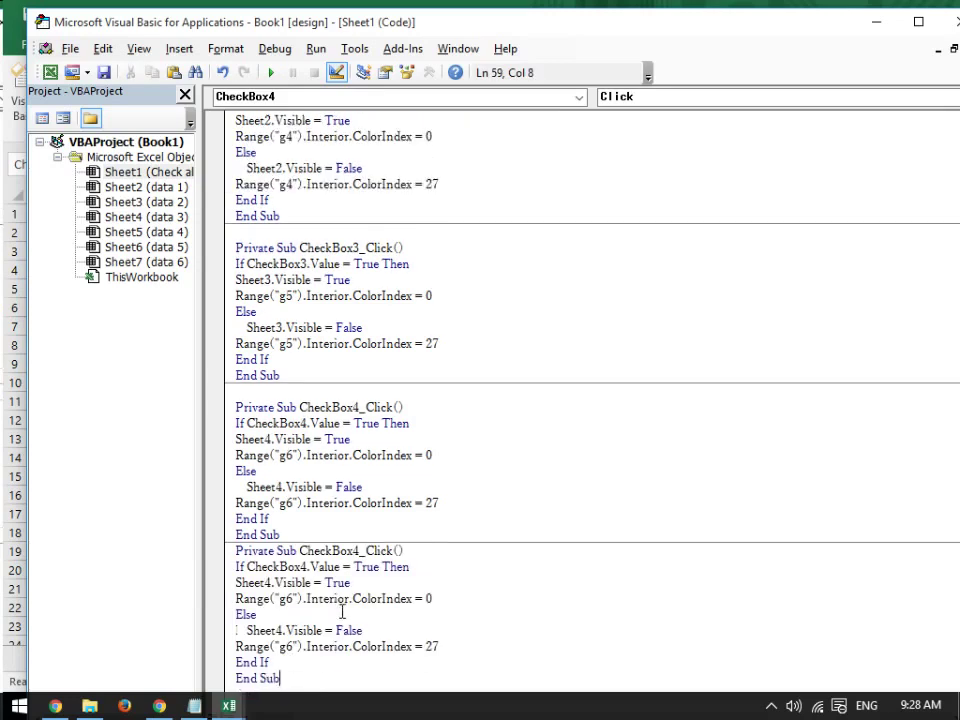
# - Rename the copy to CheckBox5_Click and make its show line use Sheet5
pyautogui.click(357, 551)
pyautogui.press('BackSpace')
pyautogui.write('5')
pyautogui.click(309, 567)
pyautogui.click(275, 582)
pyautogui.press('BackSpace')
pyautogui.write('5')
# - Change both g6 references to g7 and the hide line to Sheet5
pyautogui.click(292, 598)
pyautogui.press('BackSpace')
pyautogui.write('7')
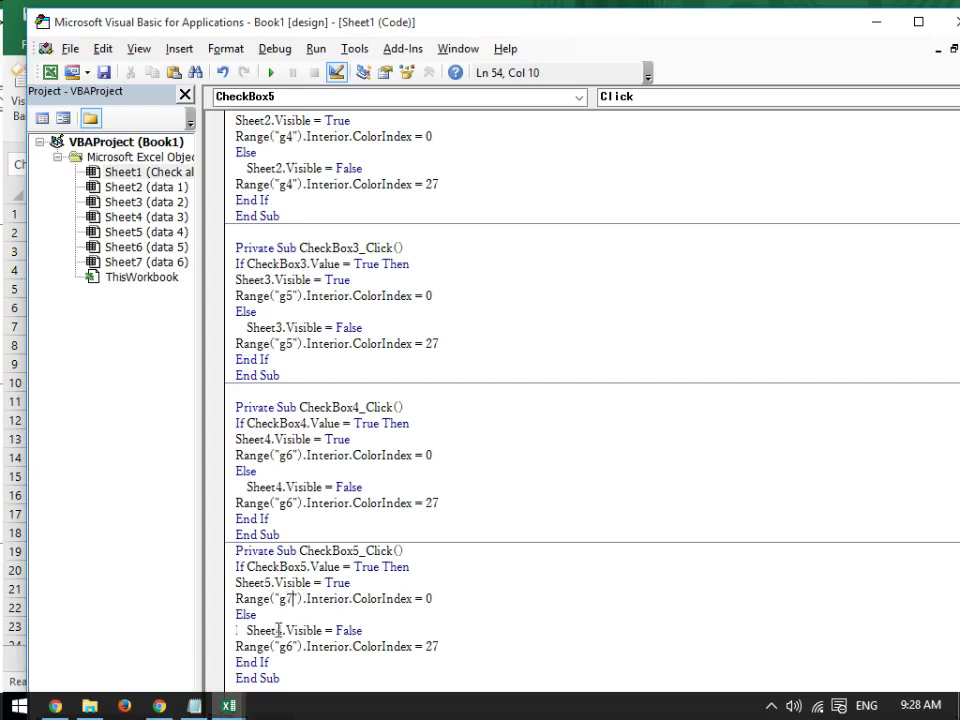
pyautogui.click(286, 630)
pyautogui.press('BackSpace')
pyautogui.write('5')
pyautogui.click(294, 647)
pyautogui.press('BackSpace')
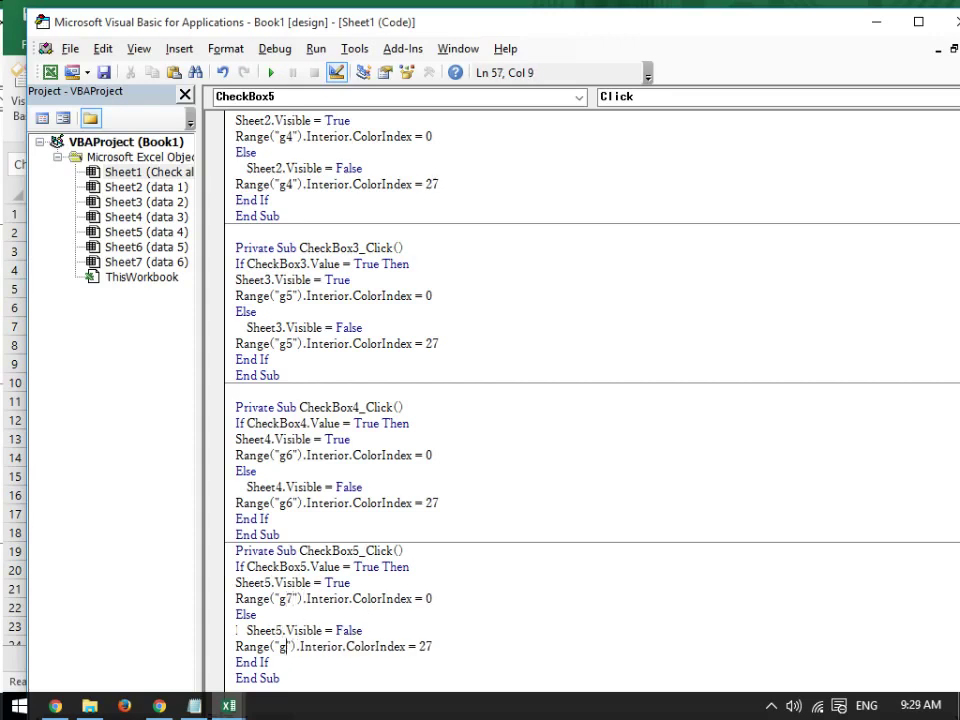
pyautogui.write('7')
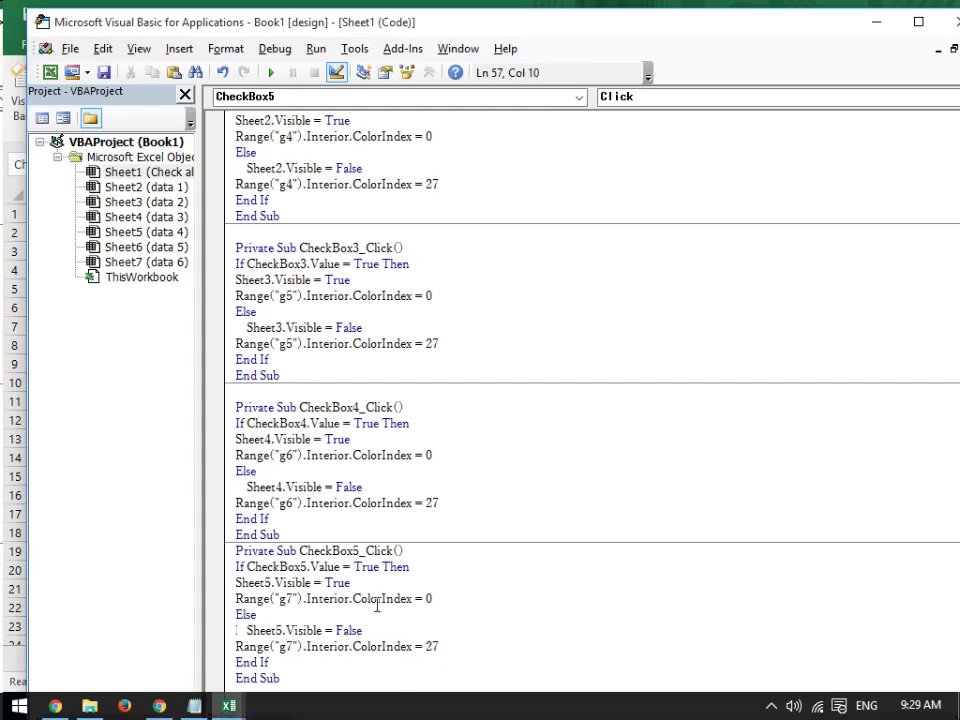
# - Select the CheckBox5 procedure and paste a duplicate on a new line below
pyautogui.moveTo(289, 677); pyautogui.dragTo(214, 550)
pyautogui.click(302, 670)
pyautogui.press('Return')
pyautogui.hotkey('ctrl', 'v')
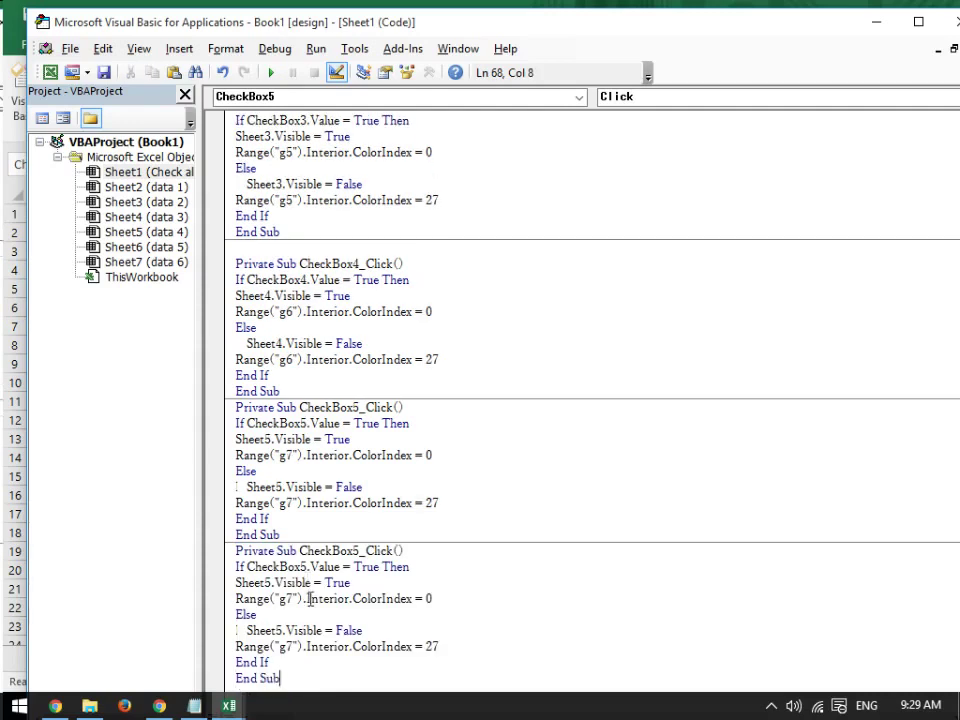
# - Change the new copy to CheckBox6, with cell g8 on both fill lines
pyautogui.click(358, 552)
pyautogui.click(306, 567)
pyautogui.press('BackSpace')
pyautogui.write('6')
pyautogui.click(268, 582)
pyautogui.click(289, 598)
pyautogui.press('BackSpace')
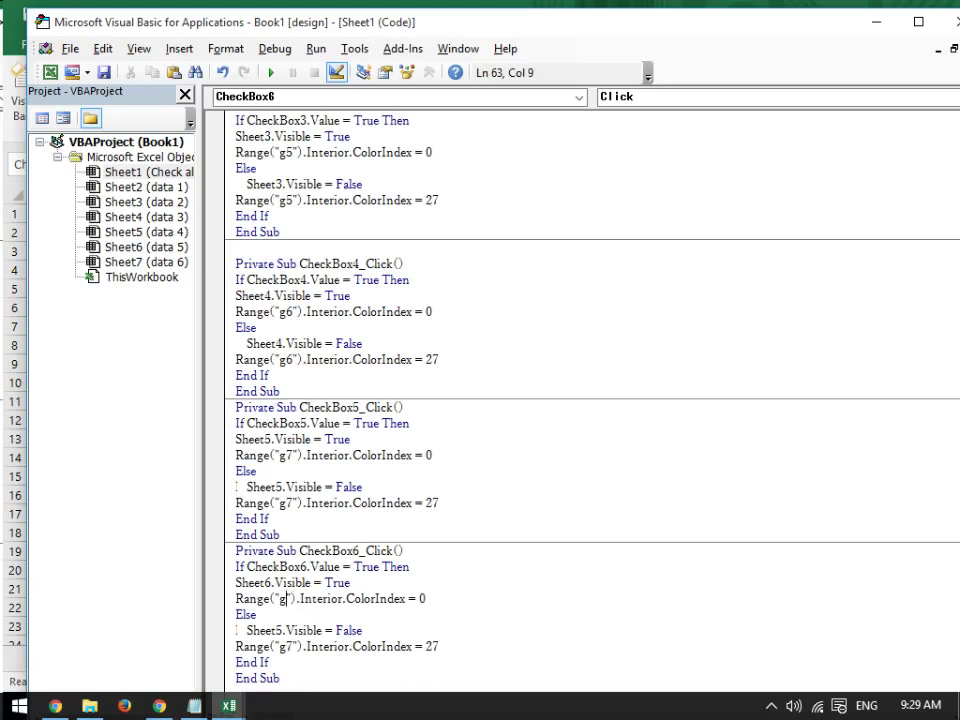
pyautogui.write('8')
pyautogui.click(281, 631)
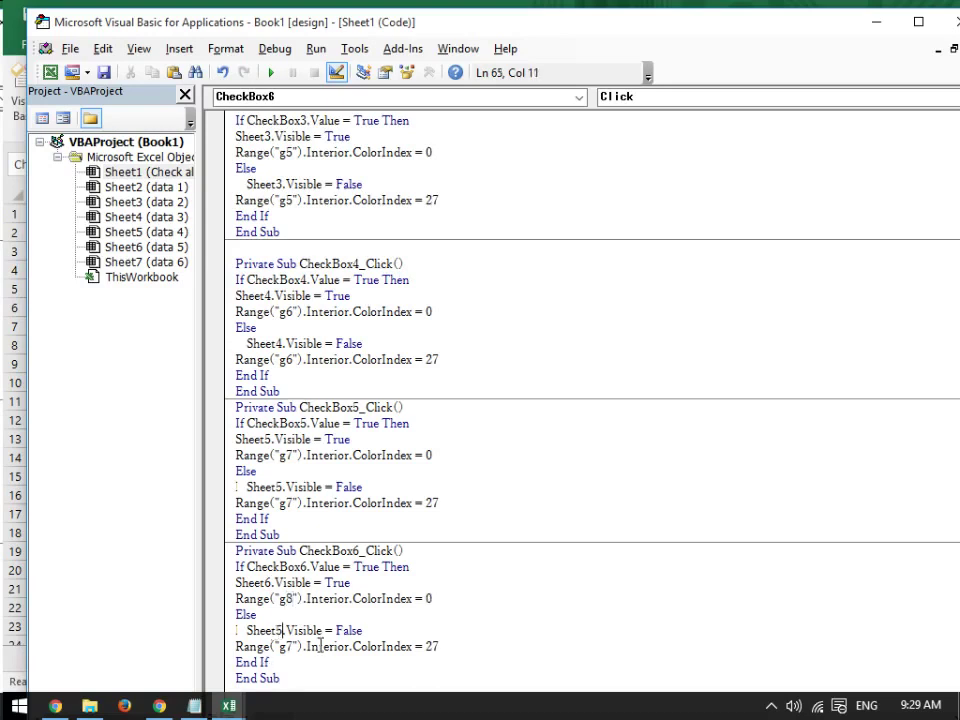
pyautogui.write('6')
pyautogui.click(291, 647)
pyautogui.press('BackSpace')
pyautogui.write('8')
# - Copy the whole CheckBox6 procedure and paste a duplicate below End Sub
pyautogui.moveTo(285, 680)
pyautogui.mouseDown()
pyautogui.moveTo(220, 604)
pyautogui.moveTo(215, 554)
pyautogui.mouseUp()
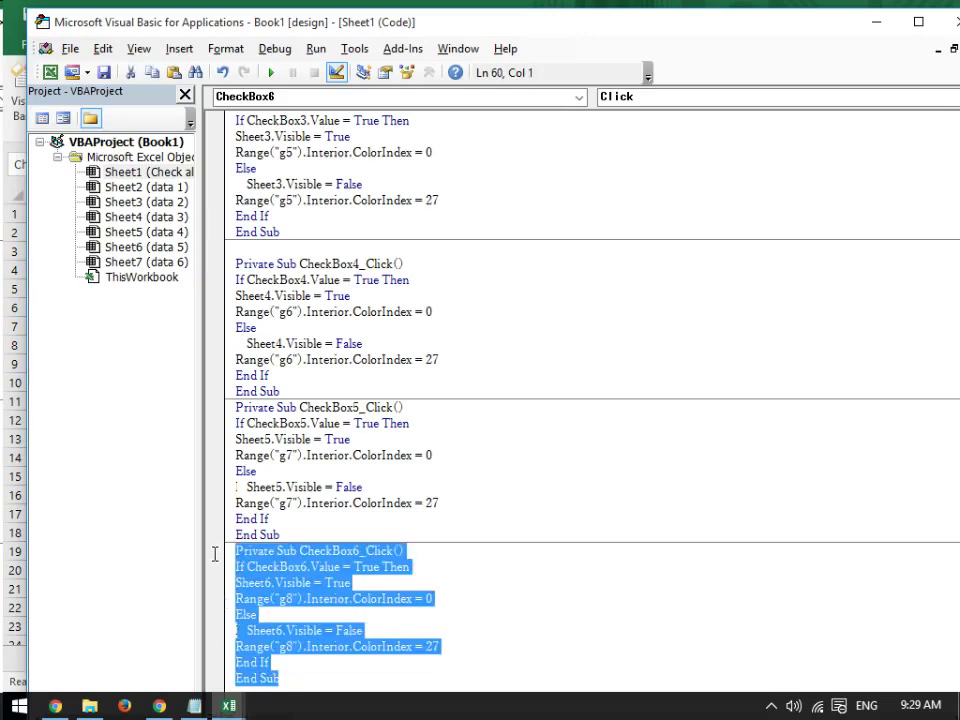
pyautogui.hotkey('ctrl', 'c')
pyautogui.click(285, 678)
pyautogui.press('Return')
pyautogui.hotkey('ctrl', 'v')
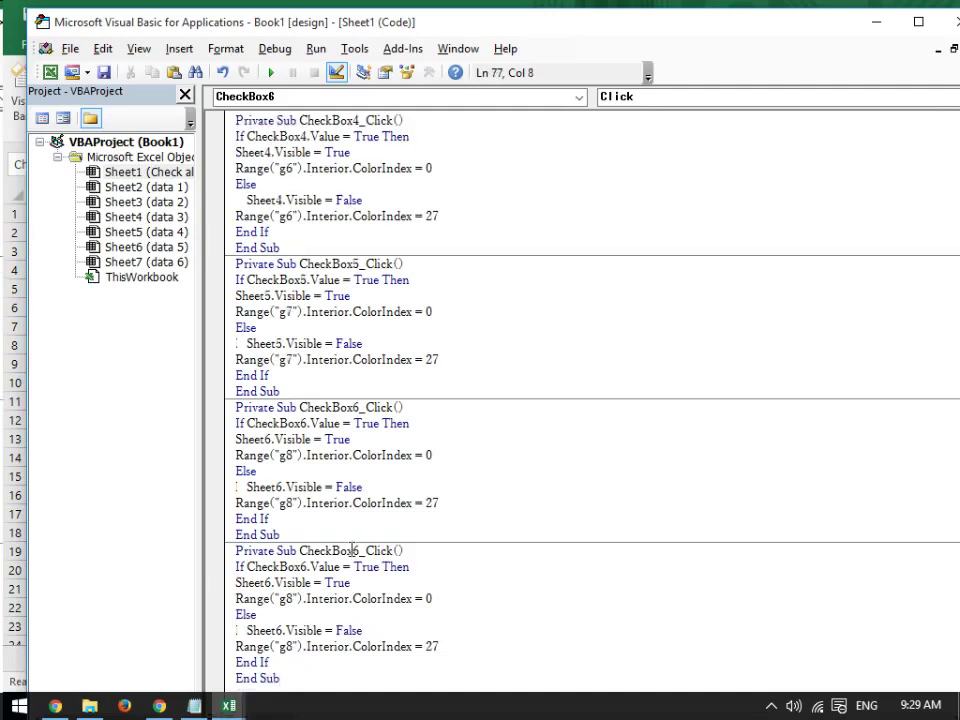
# - Rename the last copy to CheckBox7_Click and test CheckBox7 in its If line
pyautogui.click(358, 550)
pyautogui.press('BackSpace')
pyautogui.write('7')
pyautogui.click(310, 567)
pyautogui.press('Left')
pyautogui.press('BackSpace')
pyautogui.write('7')
# - Point the show and hide lines at Sheet7 and change g8 to g9
pyautogui.click(268, 583)
pyautogui.click(291, 598)
pyautogui.click(284, 631)
pyautogui.click(291, 646)
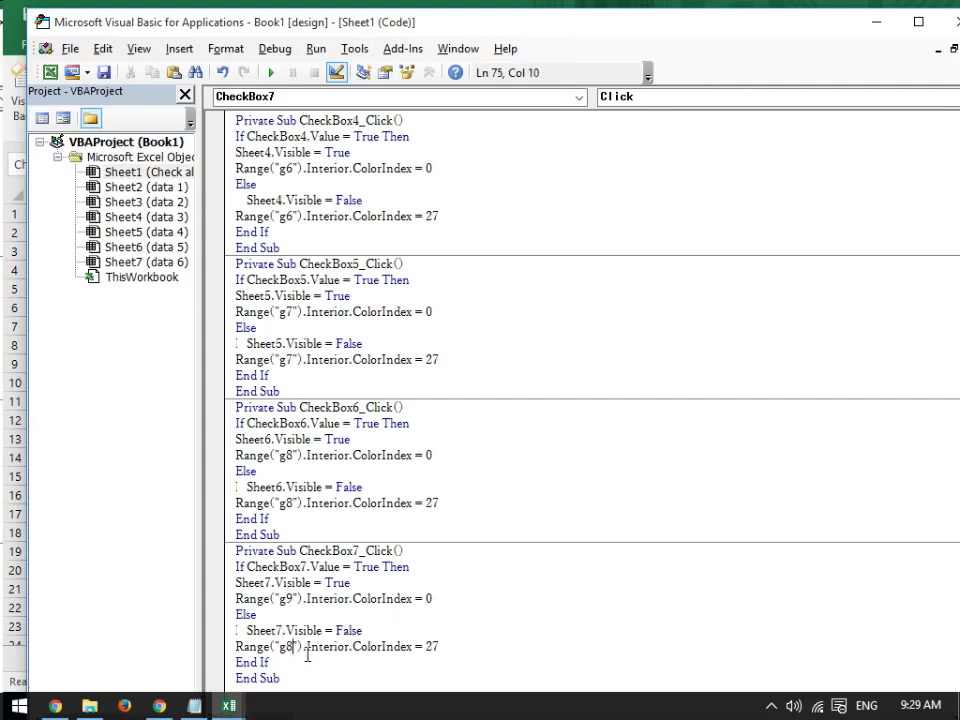
pyautogui.press('BackSpace')
pyautogui.write('9')
pyautogui.click(331, 630)
# - Exit design mode and tick the Data 3, 4, 5 and 6 checkboxes on the worksheet
pyautogui.click(270, 72)
pyautogui.click(49, 72)
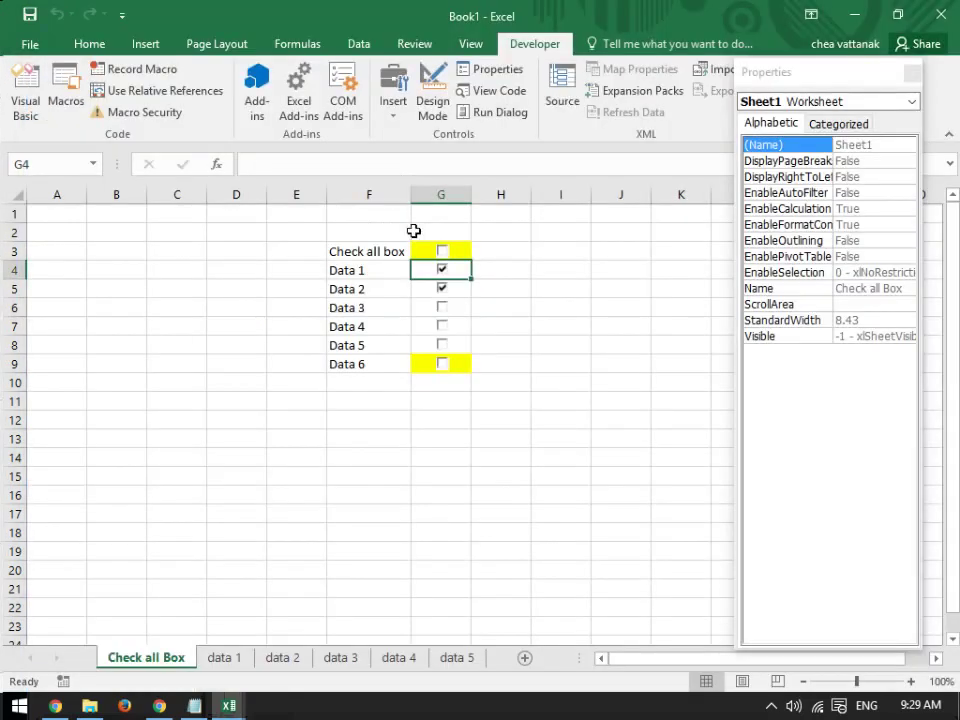
pyautogui.click(441, 307)
pyautogui.click(441, 326)
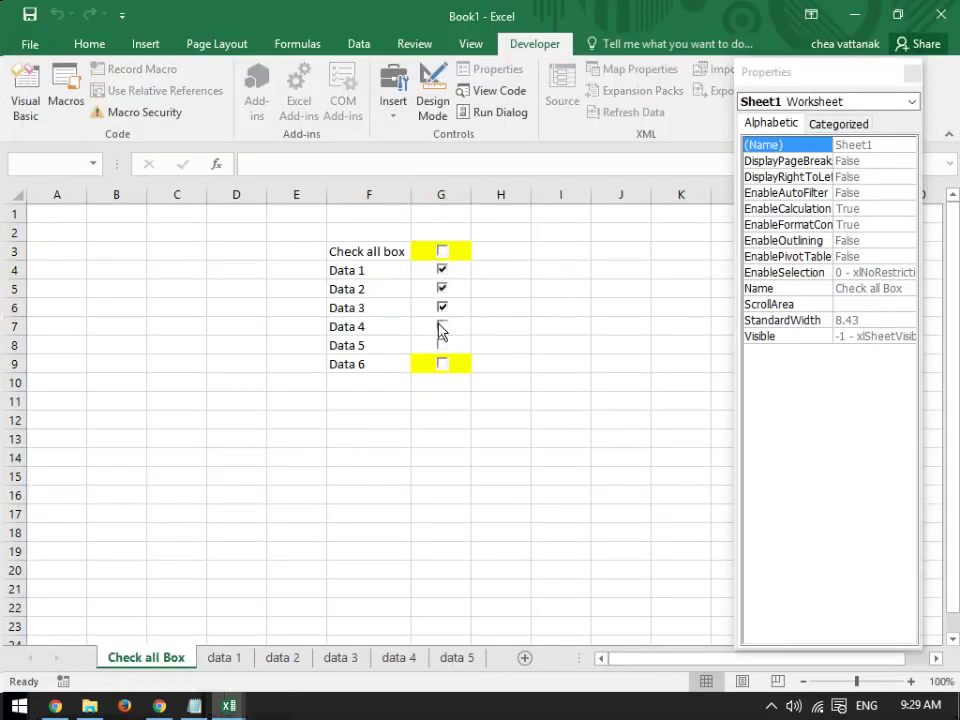
pyautogui.click(442, 345)
pyautogui.click(443, 363)
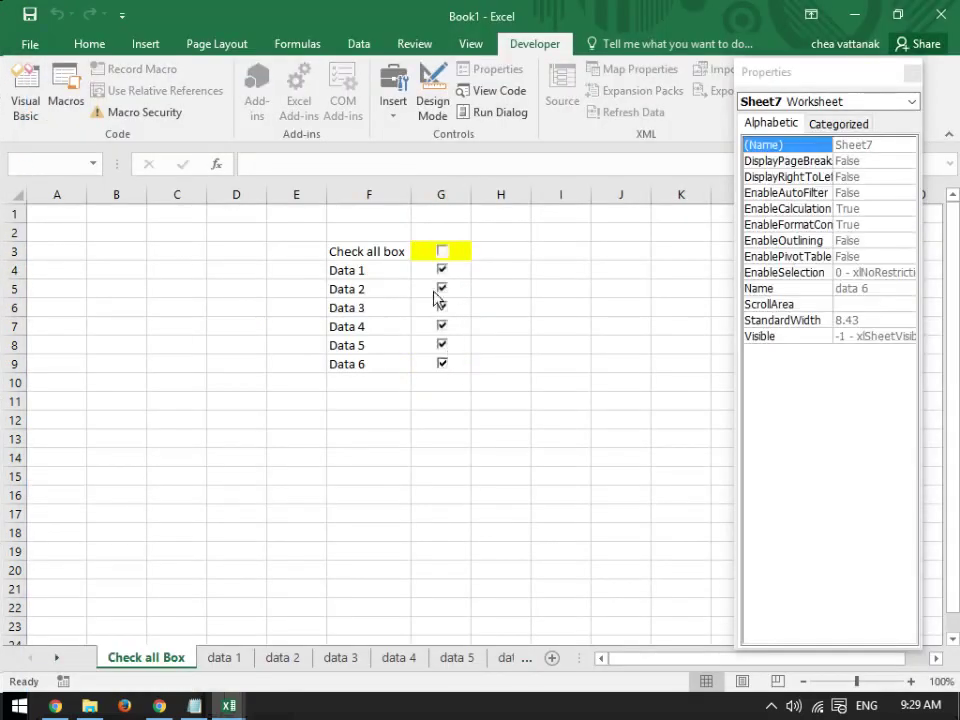
# - Toggle Data 1, then untick and retick Check all box
pyautogui.click(441, 270)
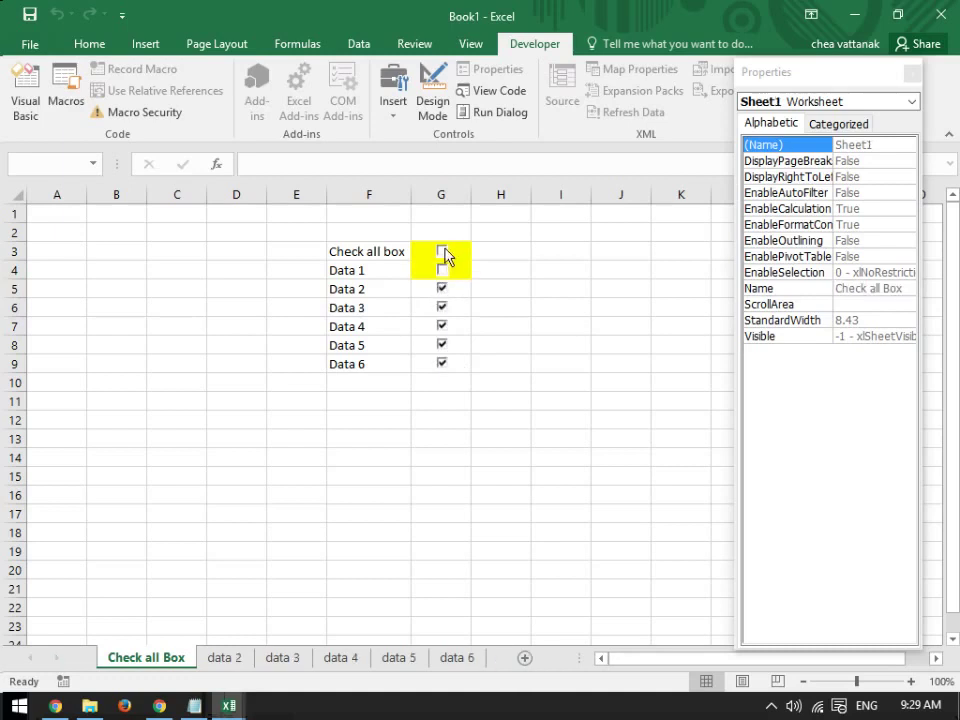
pyautogui.click(442, 252)
pyautogui.click(442, 254)
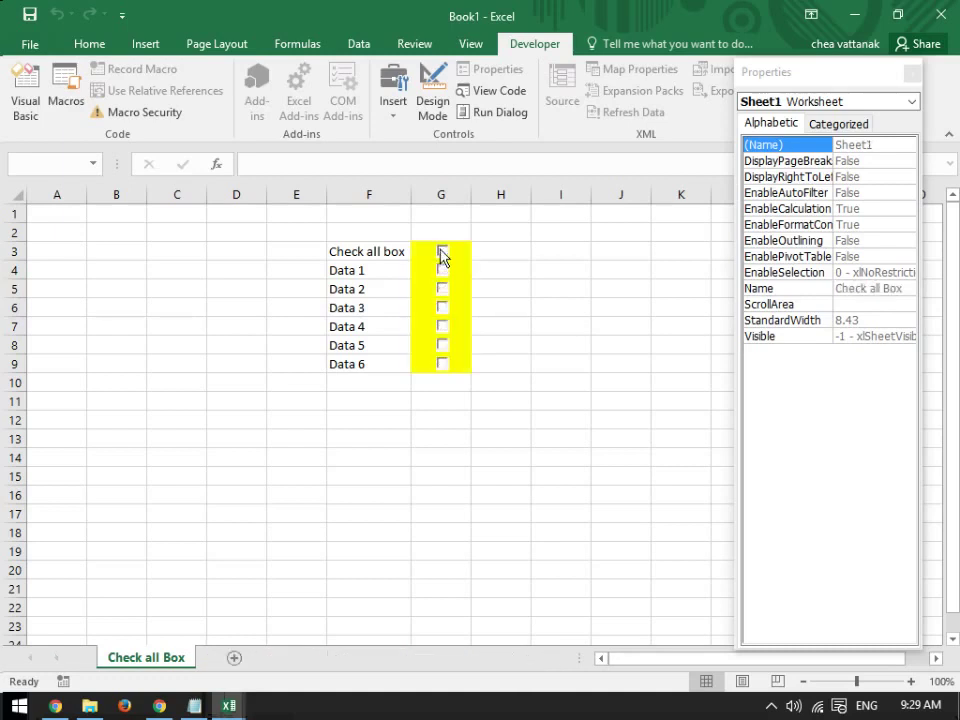
pyautogui.click(442, 254)
# - Untick Data 1 through Data 6 to hide their sheets, then retick Data 6
pyautogui.click(441, 270)
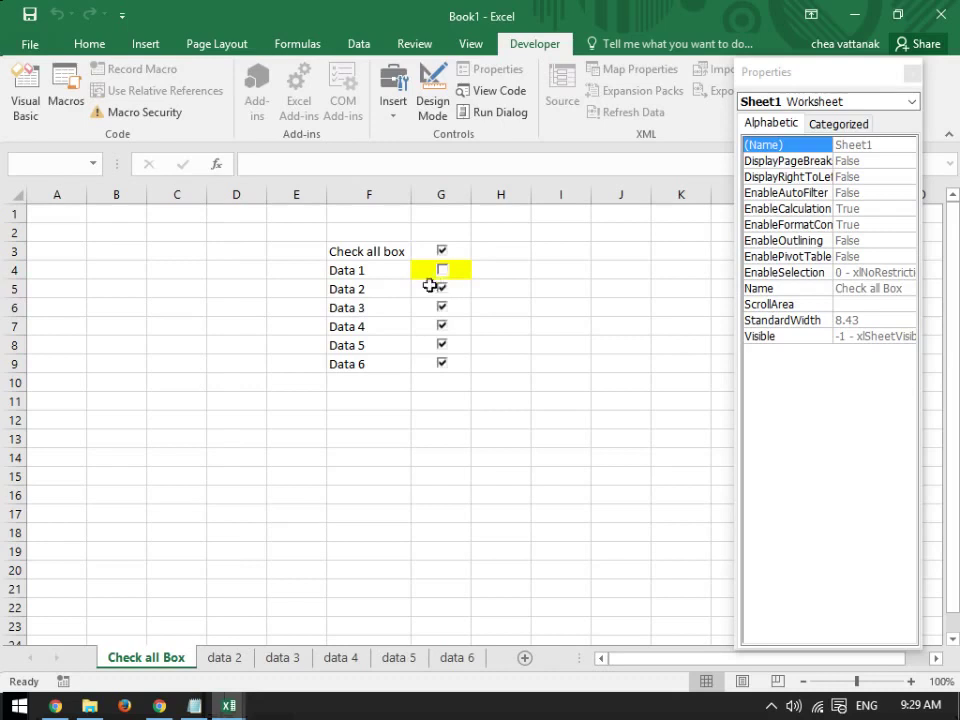
pyautogui.click(441, 289)
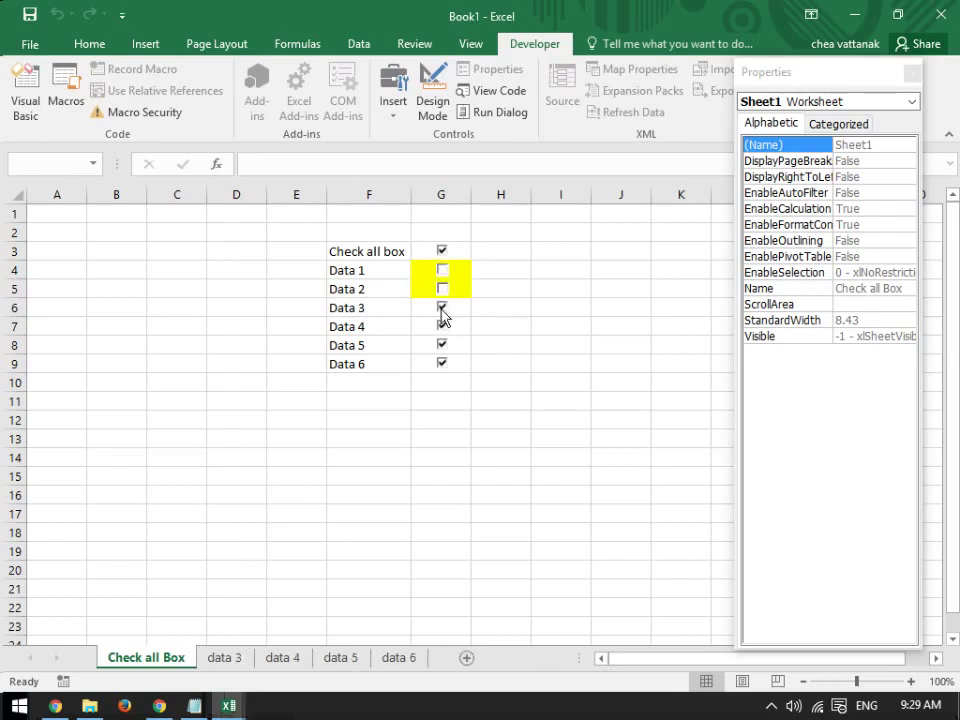
pyautogui.click(442, 307)
pyautogui.click(442, 326)
pyautogui.click(440, 333)
pyautogui.click(442, 345)
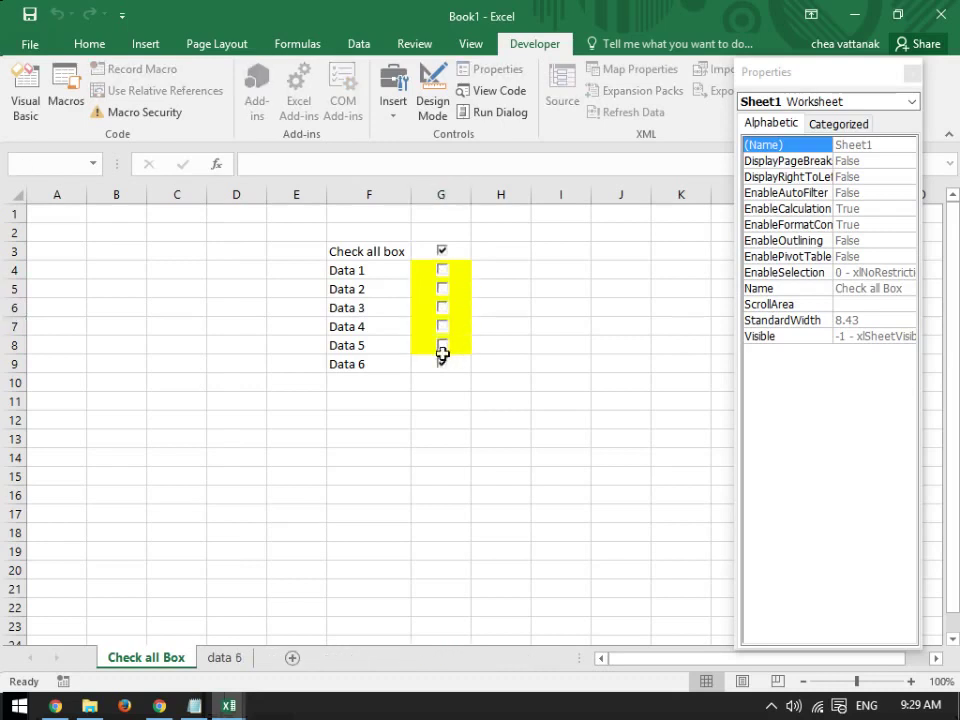
pyautogui.click(440, 365)
pyautogui.click(442, 364)
# - Retick Data 3, 2 and 1, then toggle Check all box so every box is ticked
pyautogui.click(442, 307)
pyautogui.click(442, 288)
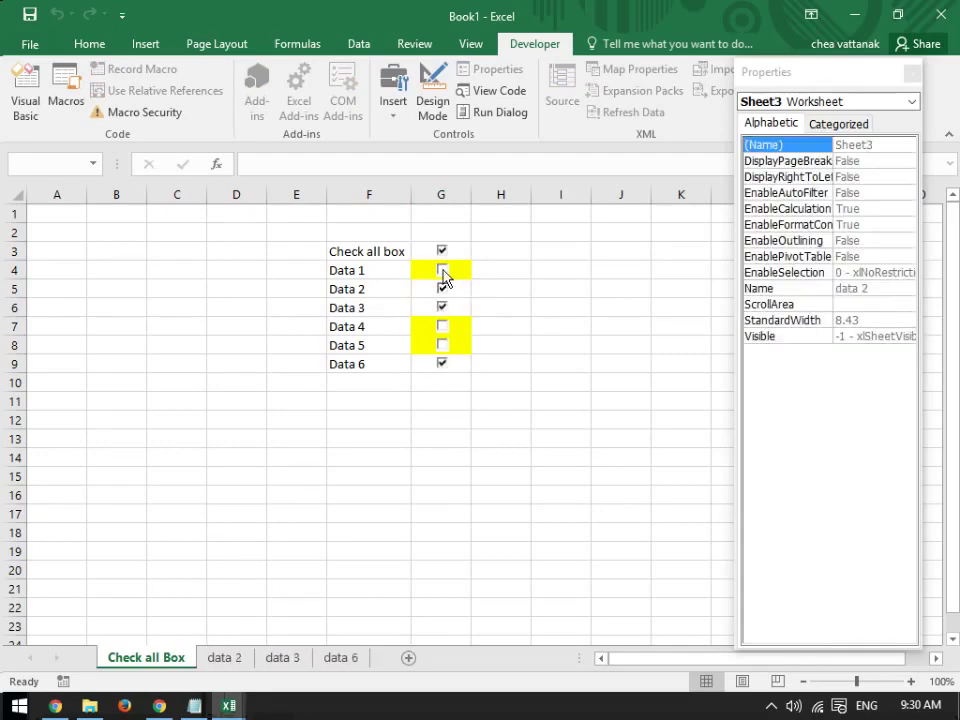
pyautogui.click(442, 270)
pyautogui.click(442, 252)
pyautogui.click(444, 254)
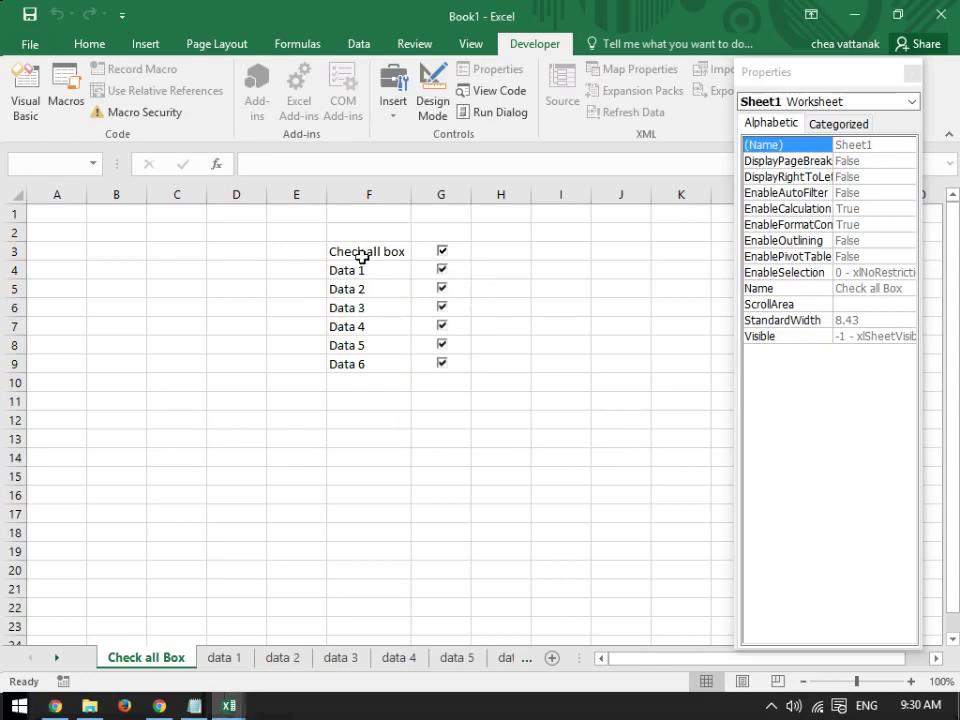
# - Apply All Borders to the checkbox table F3:G9
pyautogui.moveTo(360, 252); pyautogui.dragTo(436, 366)
pyautogui.click(86, 45)
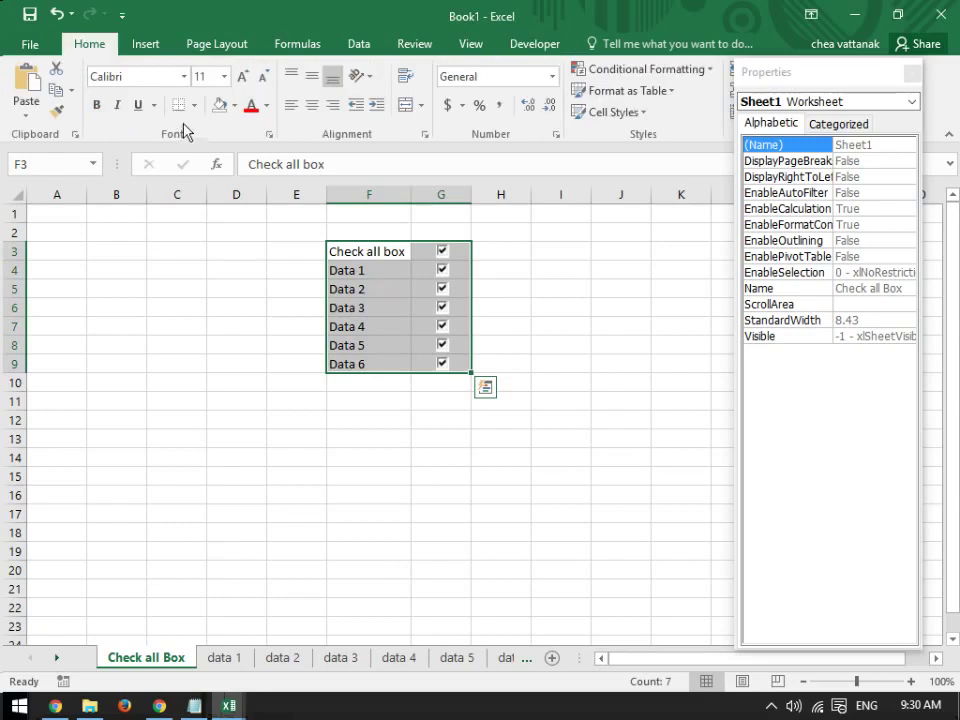
pyautogui.click(193, 104)
pyautogui.click(205, 265)
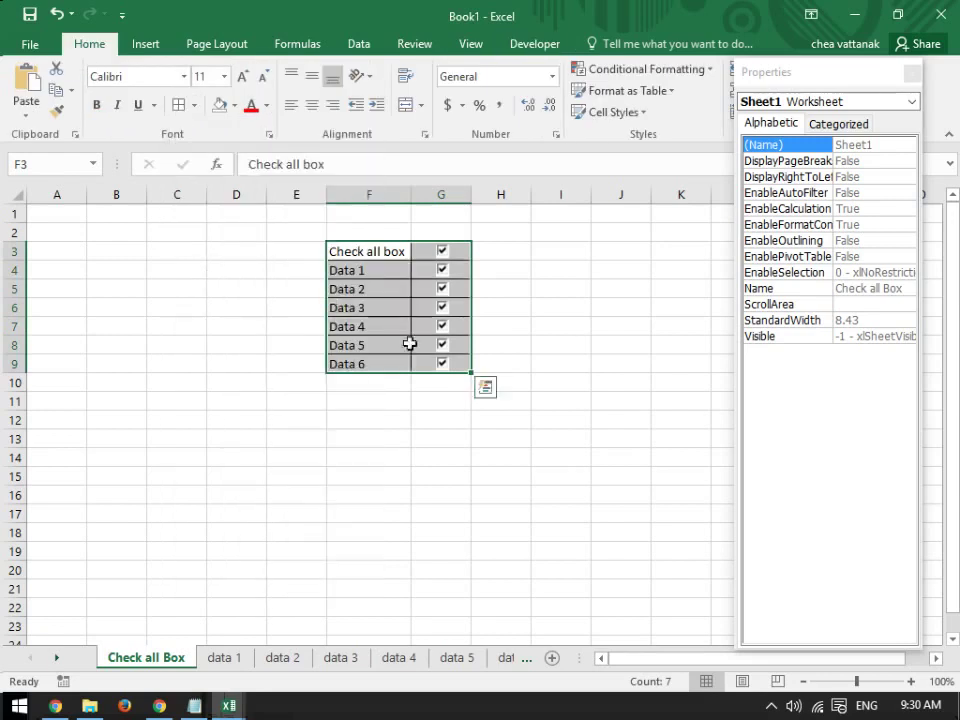
pyautogui.click(400, 363)
pyautogui.click(489, 418)
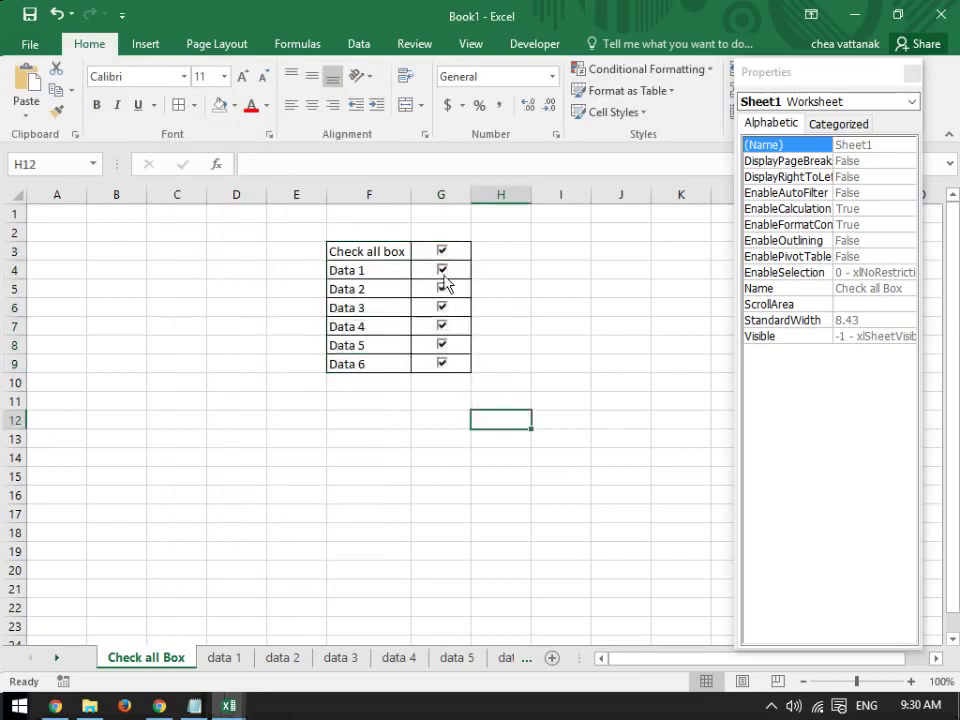
# - Untick Data 1, Data 4, Data 6 and Check all box to test the macros
pyautogui.click(442, 270)
pyautogui.click(442, 326)
pyautogui.click(442, 364)
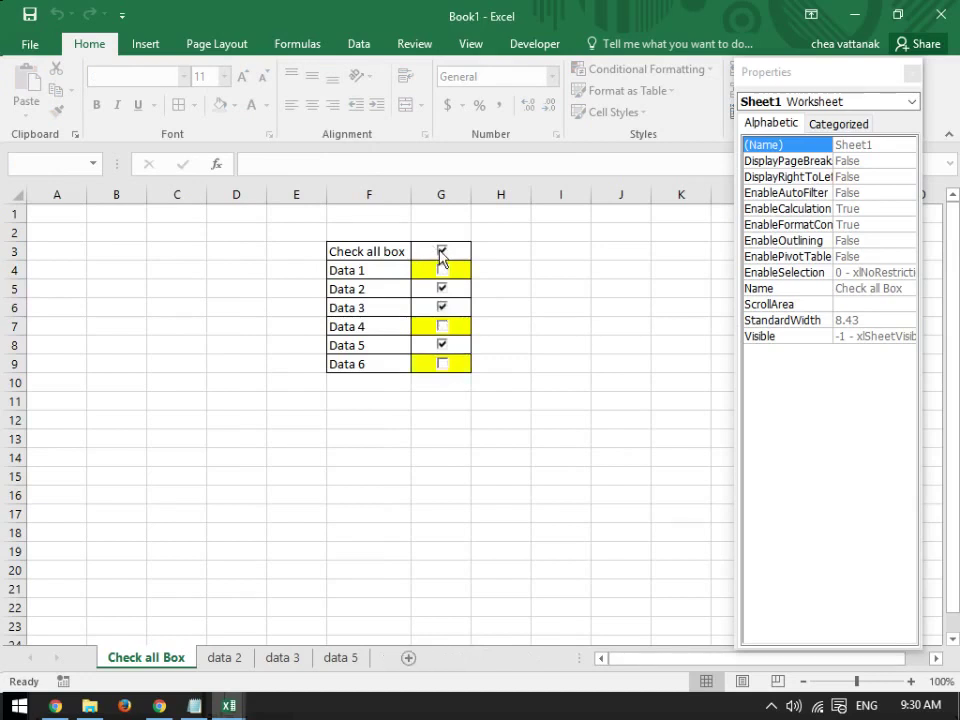
pyautogui.click(442, 252)
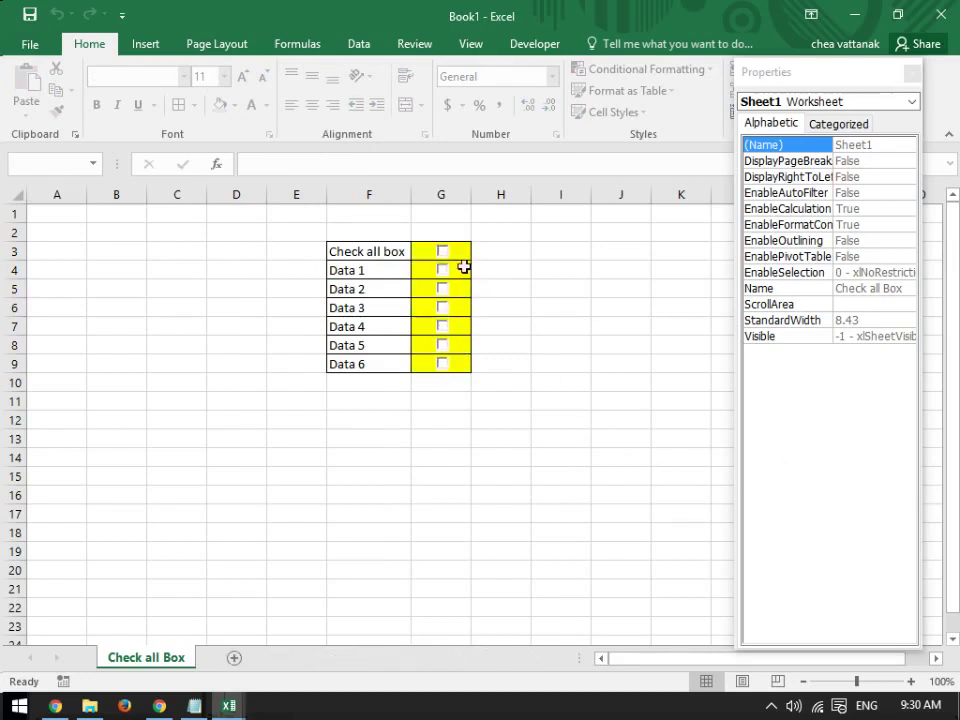